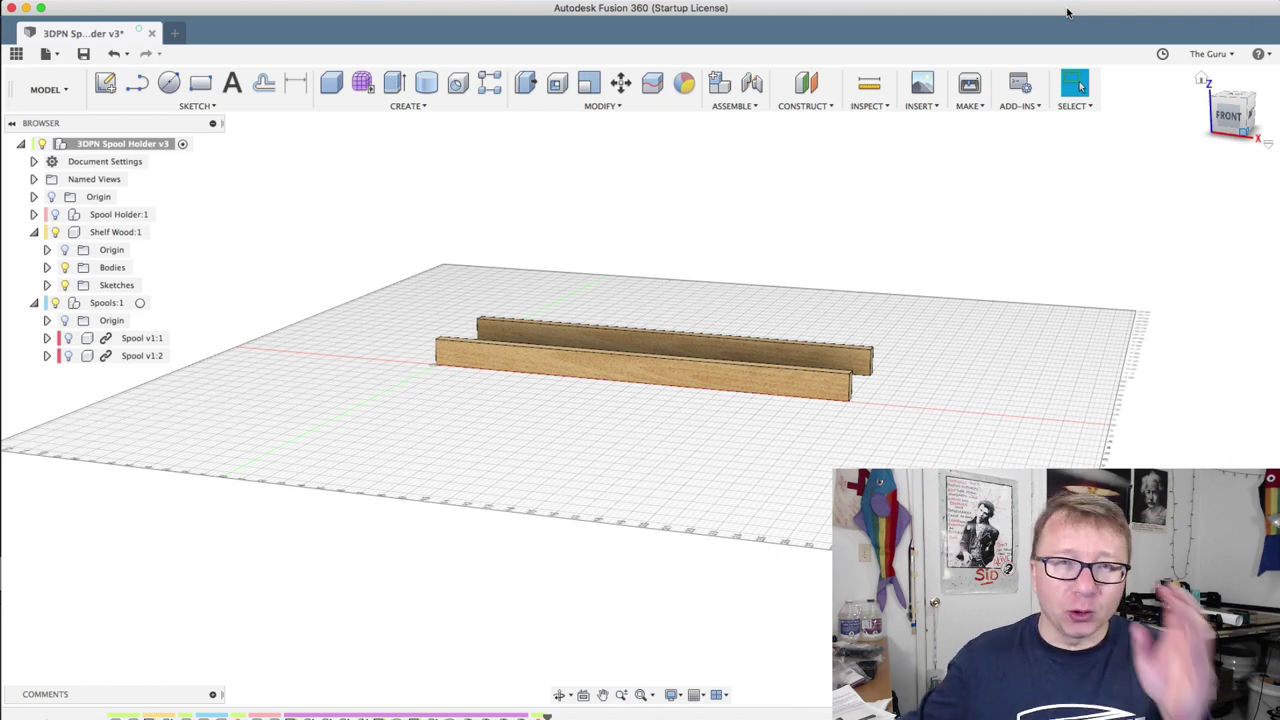
Orbit to a lower, more frontal view of the two boards
middle_drag(580, 289, 634, 320)
scroll(676, 387, down, 3)
scroll(676, 387, up, 3)
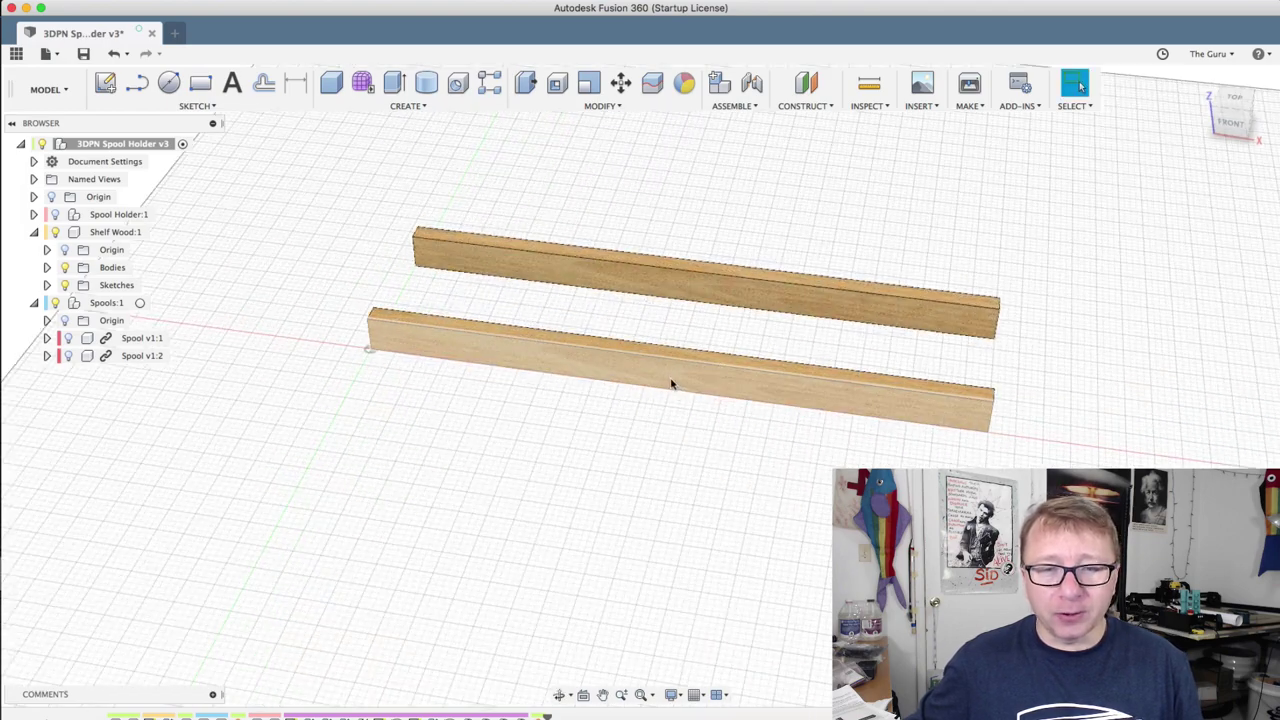
shift+middle_drag(671, 380, 772, 424)
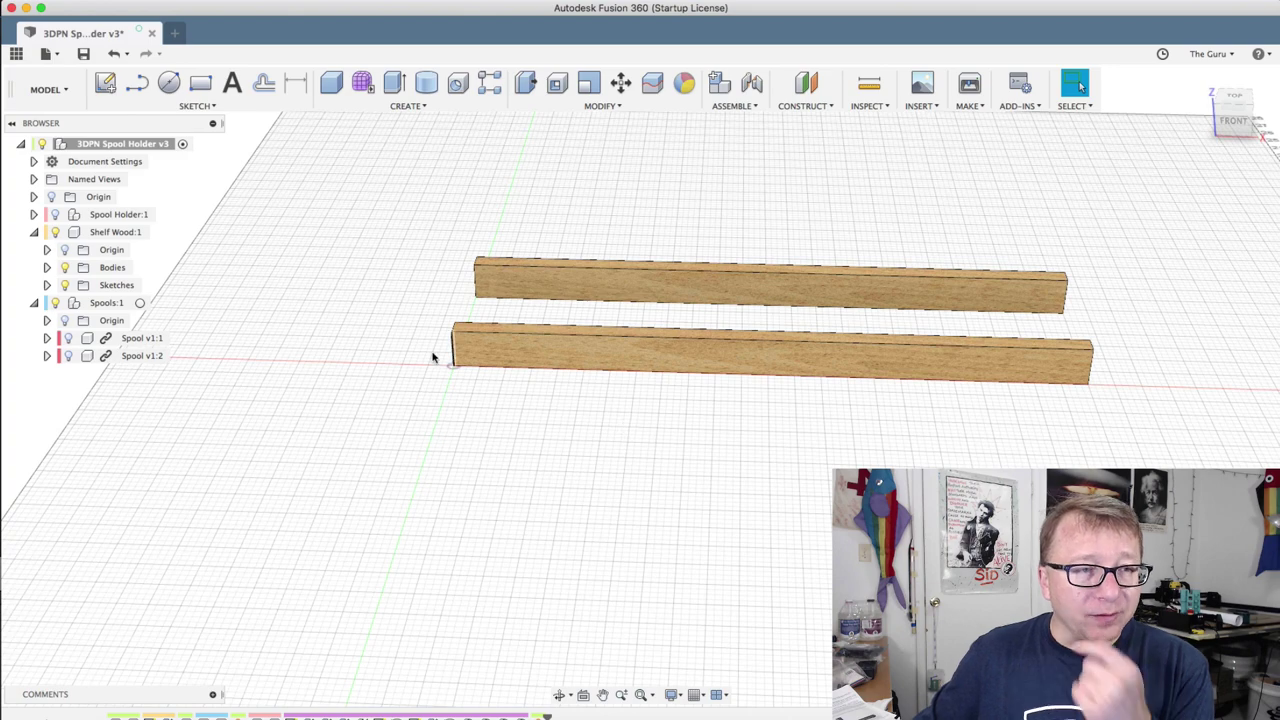
Hide the Shelf Wood board bodies and make Sketch1 visible
click(65, 267)
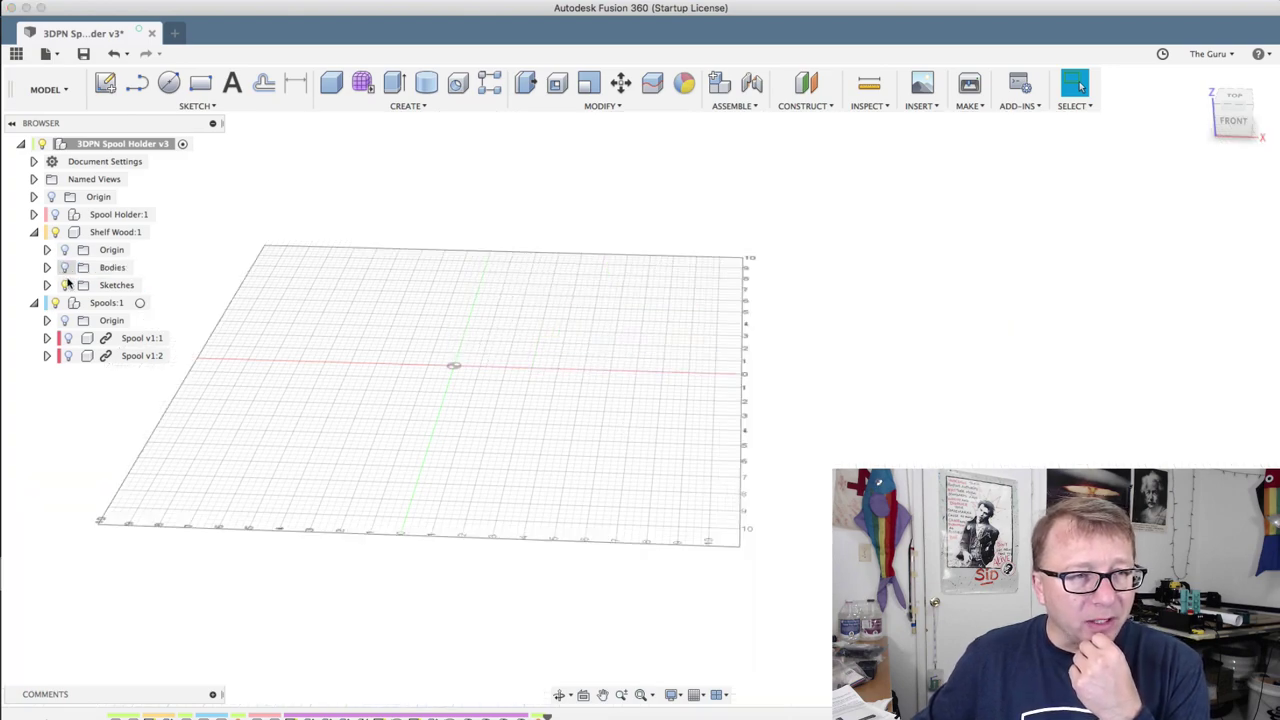
click(46, 285)
click(78, 302)
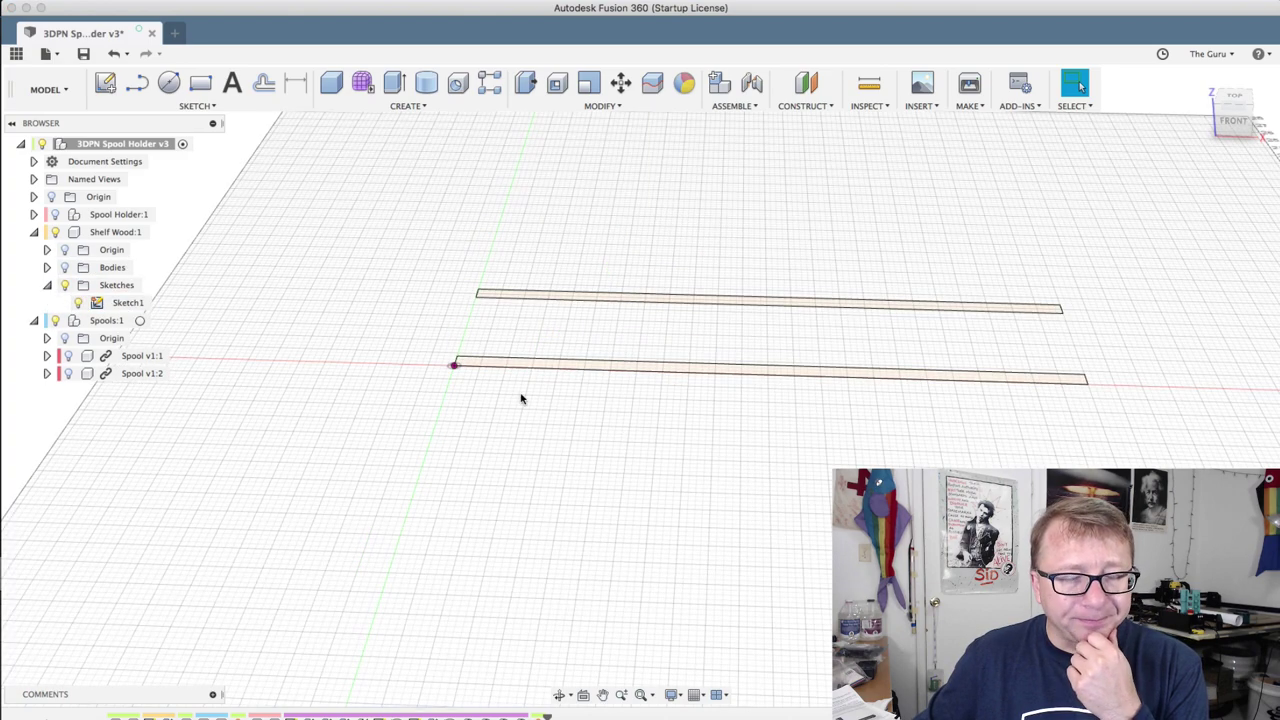
scroll(810, 477, down, 2)
scroll(774, 429, up, 2)
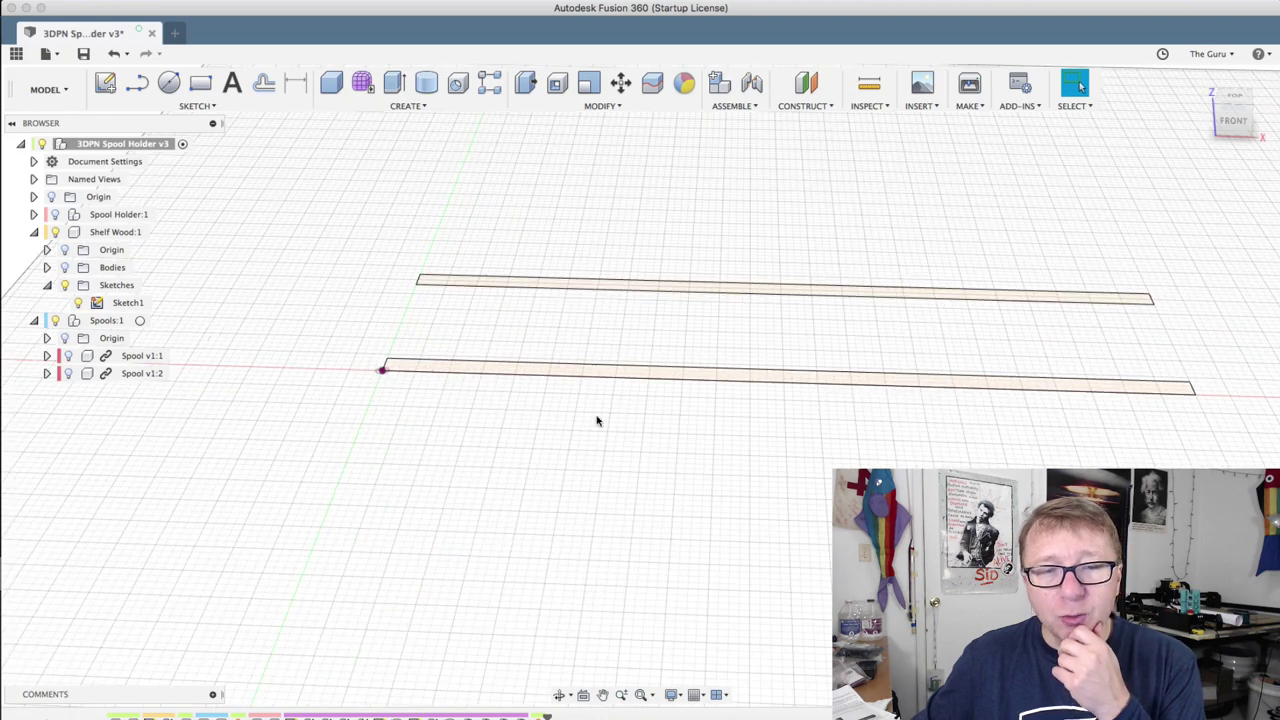
Edit Sketch1 and move the Sketch Palette away from the boards
click(100, 306)
double_click(100, 306)
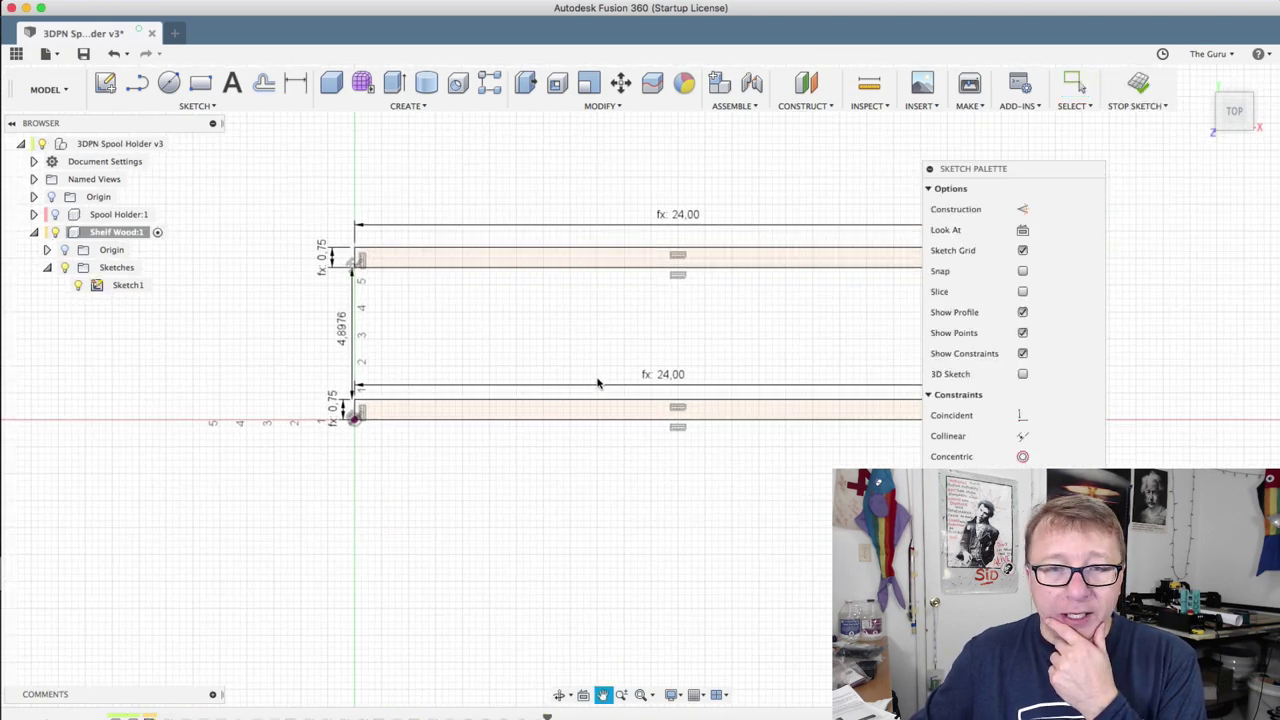
drag(970, 170, 1134, 136)
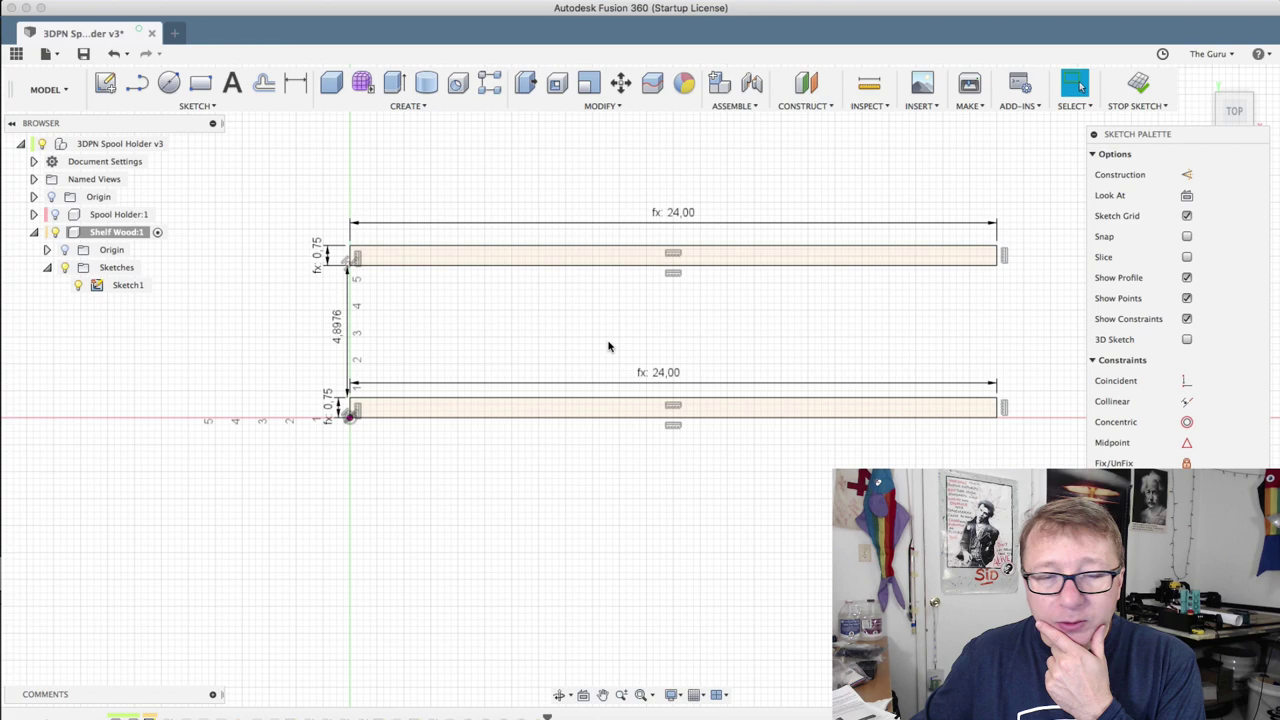
Zoom and pan to show both 24.00 by 0.75 profiles and their 4.8976 gap
scroll(606, 354, up, 1)
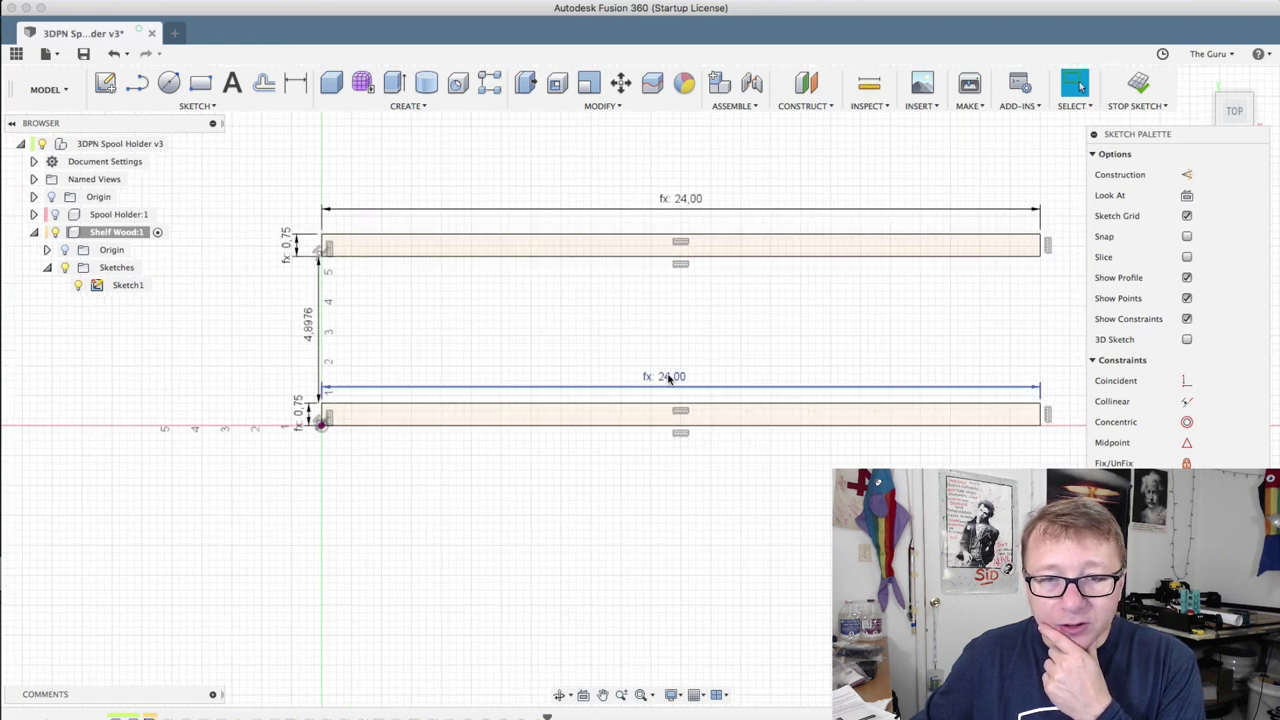
scroll(318, 412, up, 4)
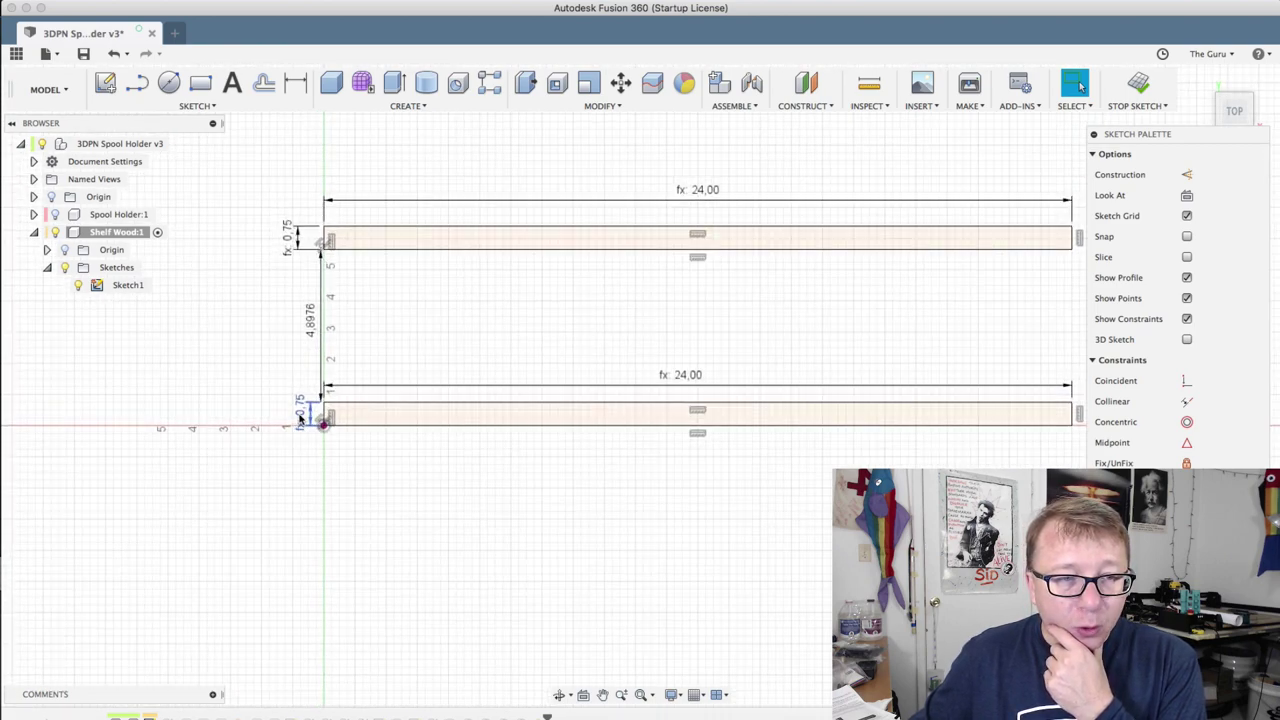
scroll(321, 410, up, 3)
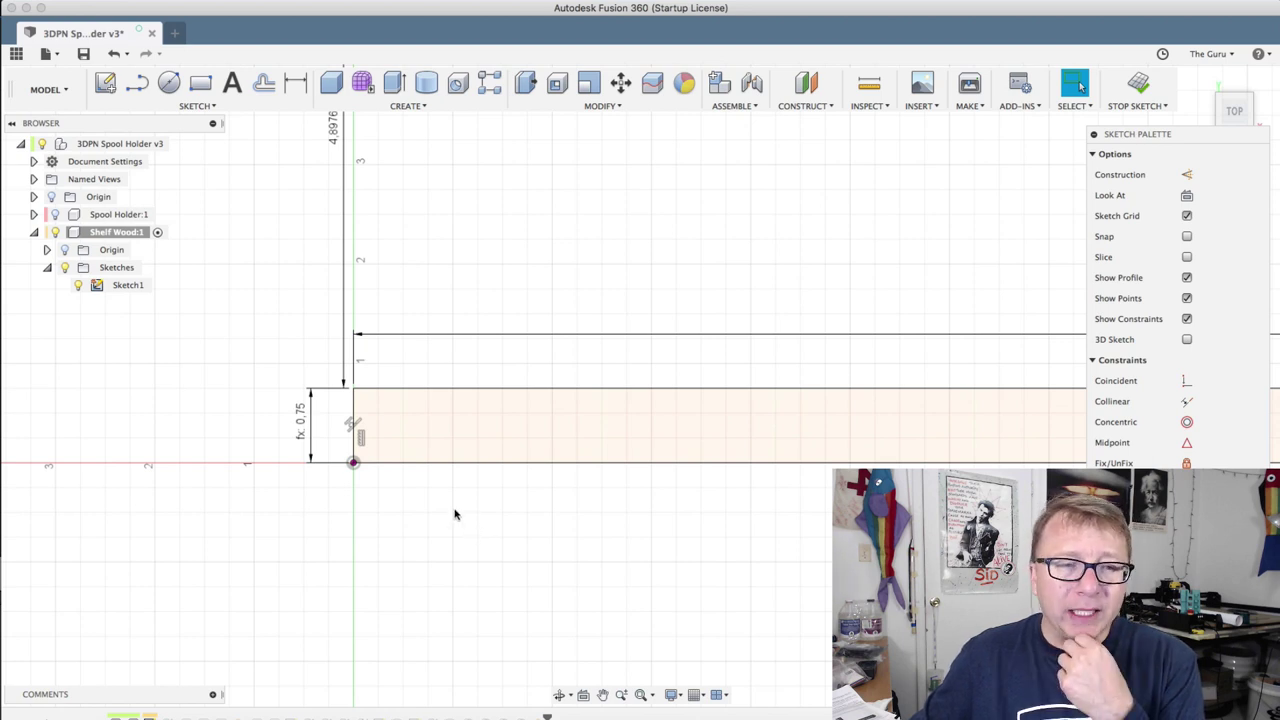
scroll(454, 514, down, 2)
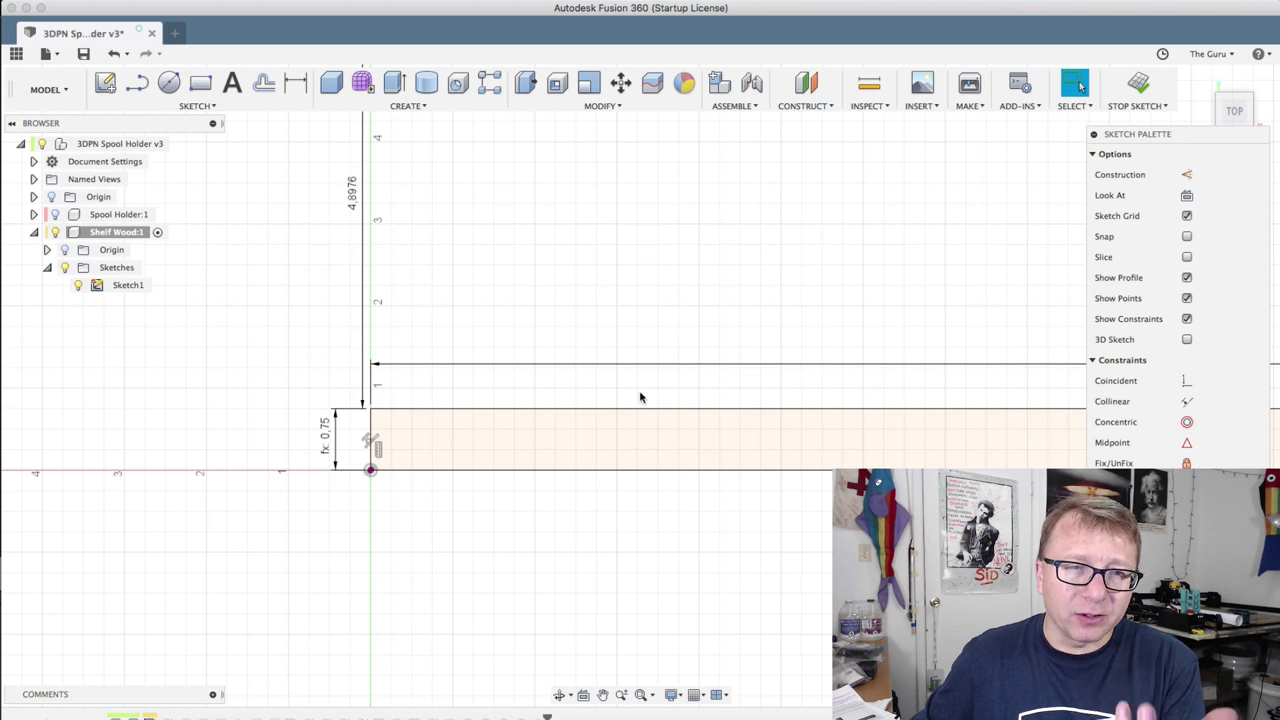
scroll(643, 397, down, 3)
middle_drag(643, 397, 420, 395)
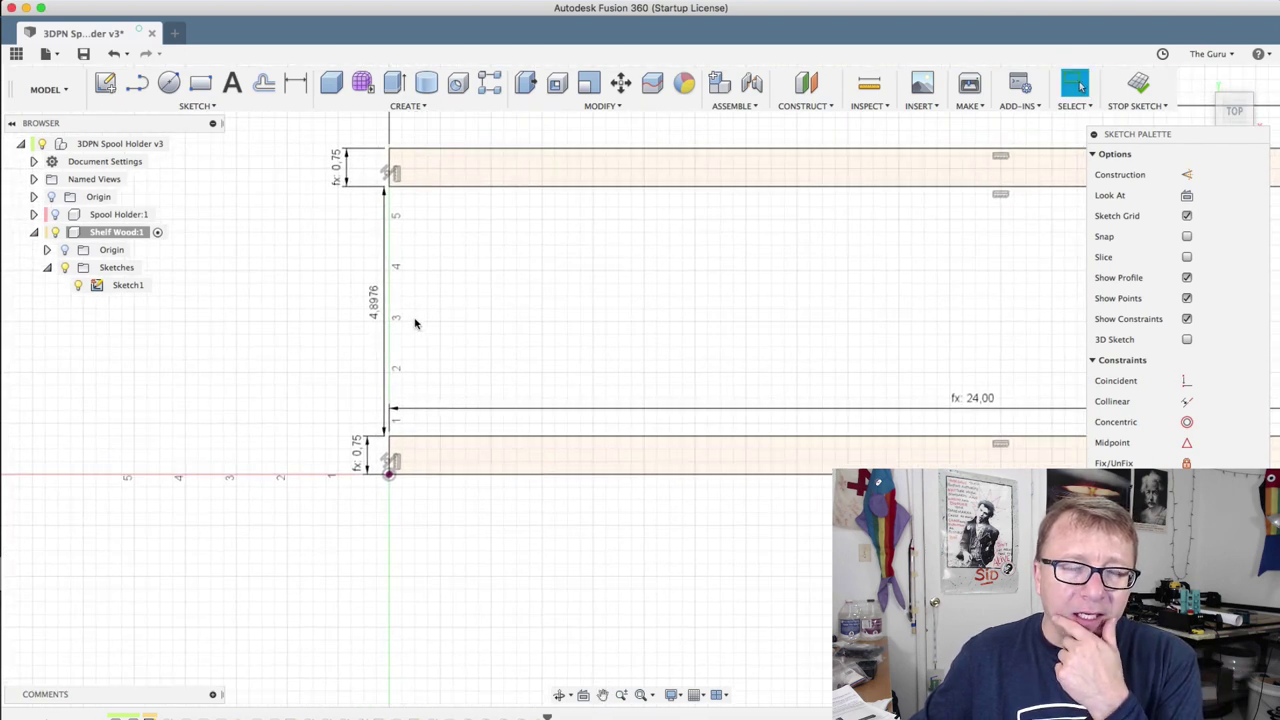
middle_drag(414, 307, 386, 331)
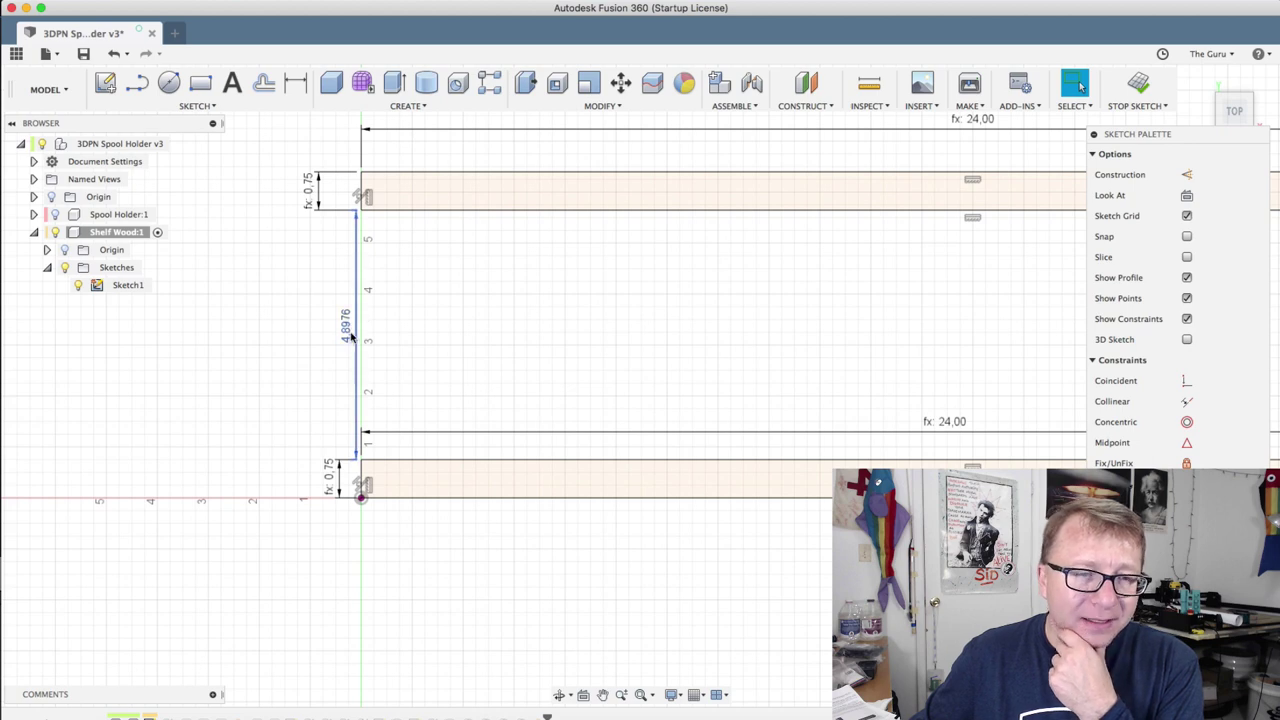
double_click(346, 324)
triple_click(352, 325)
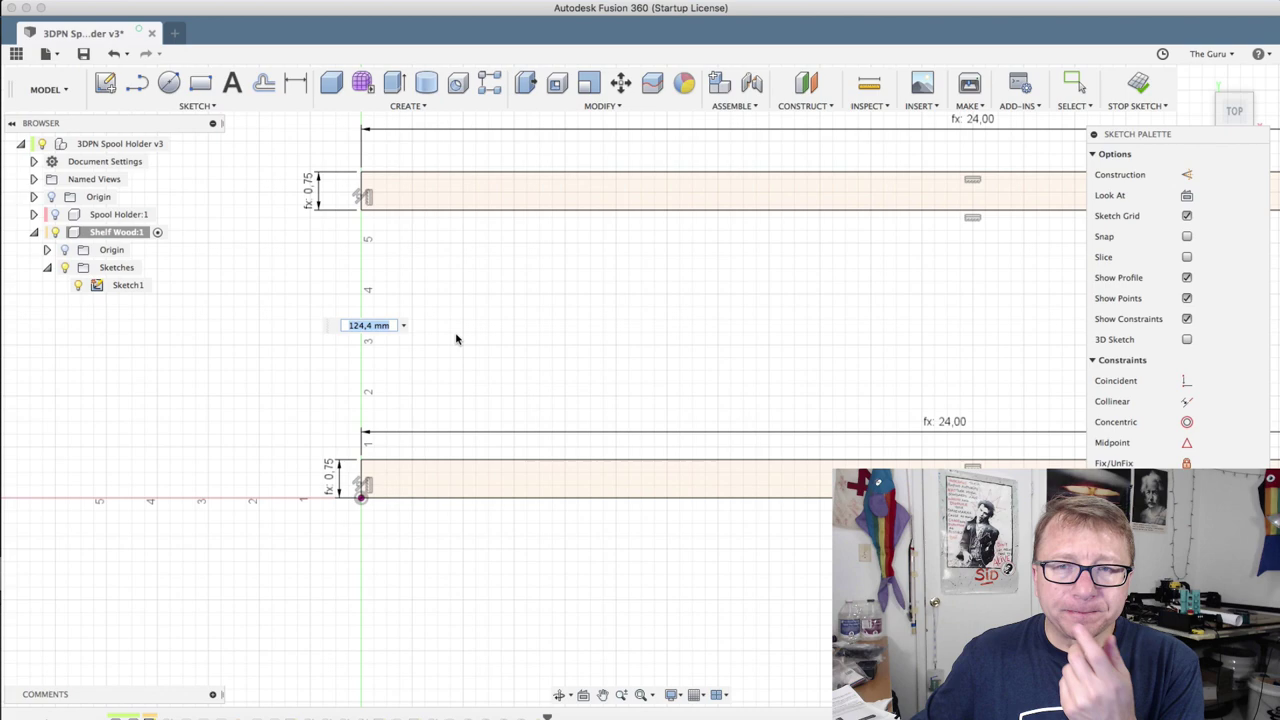
scroll(457, 340, down, 3)
middle_drag(437, 351, 398, 340)
key(Escape)
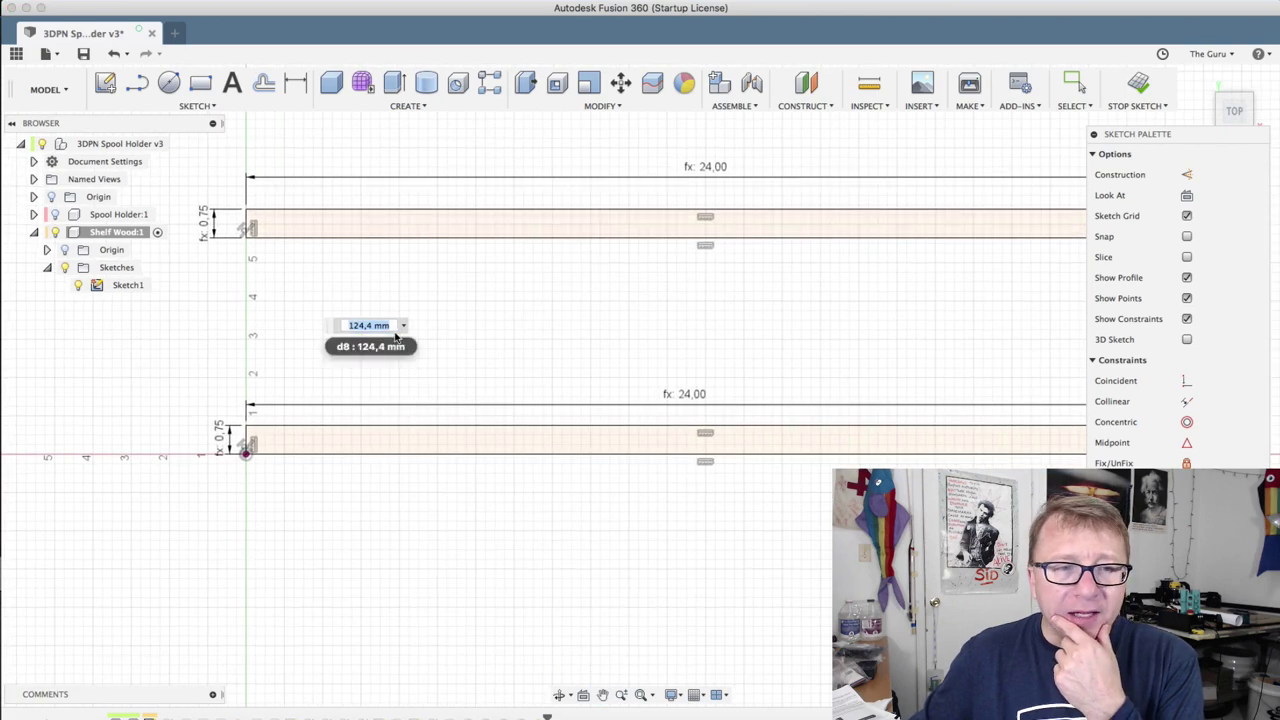
scroll(450, 346, up, 2)
scroll(480, 349, down, 2)
scroll(450, 358, down, 2)
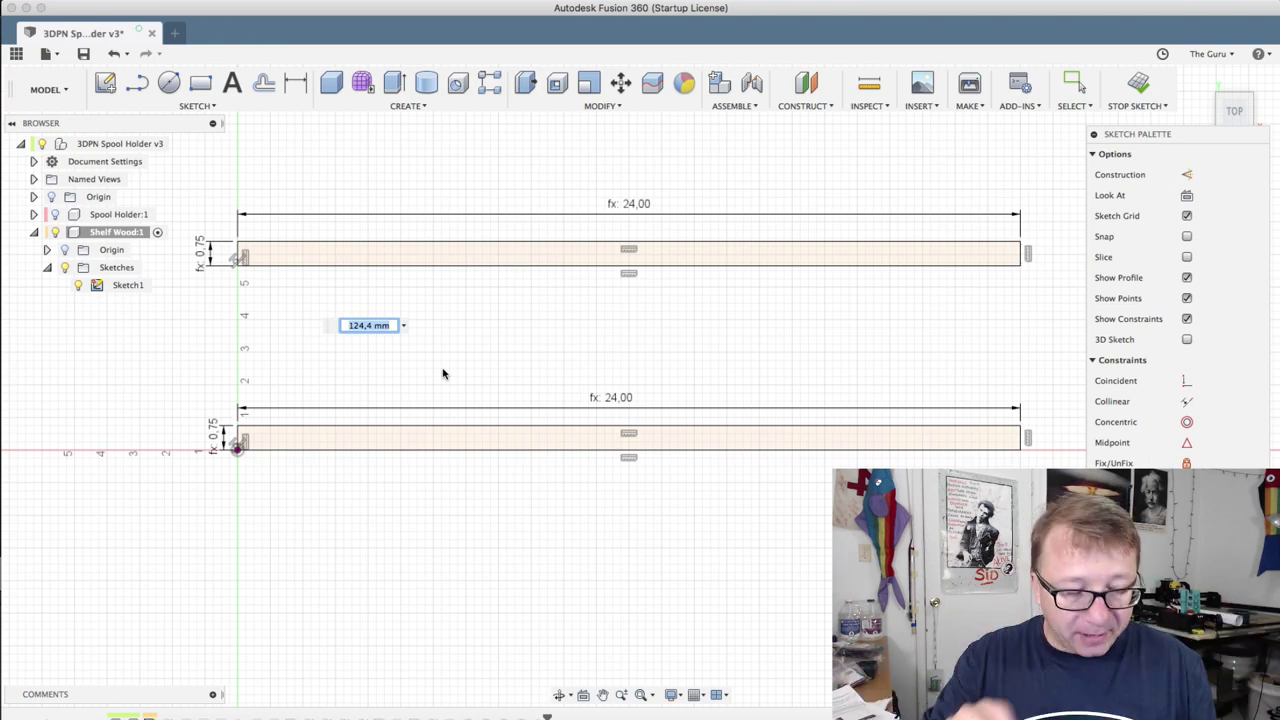
key(Escape)
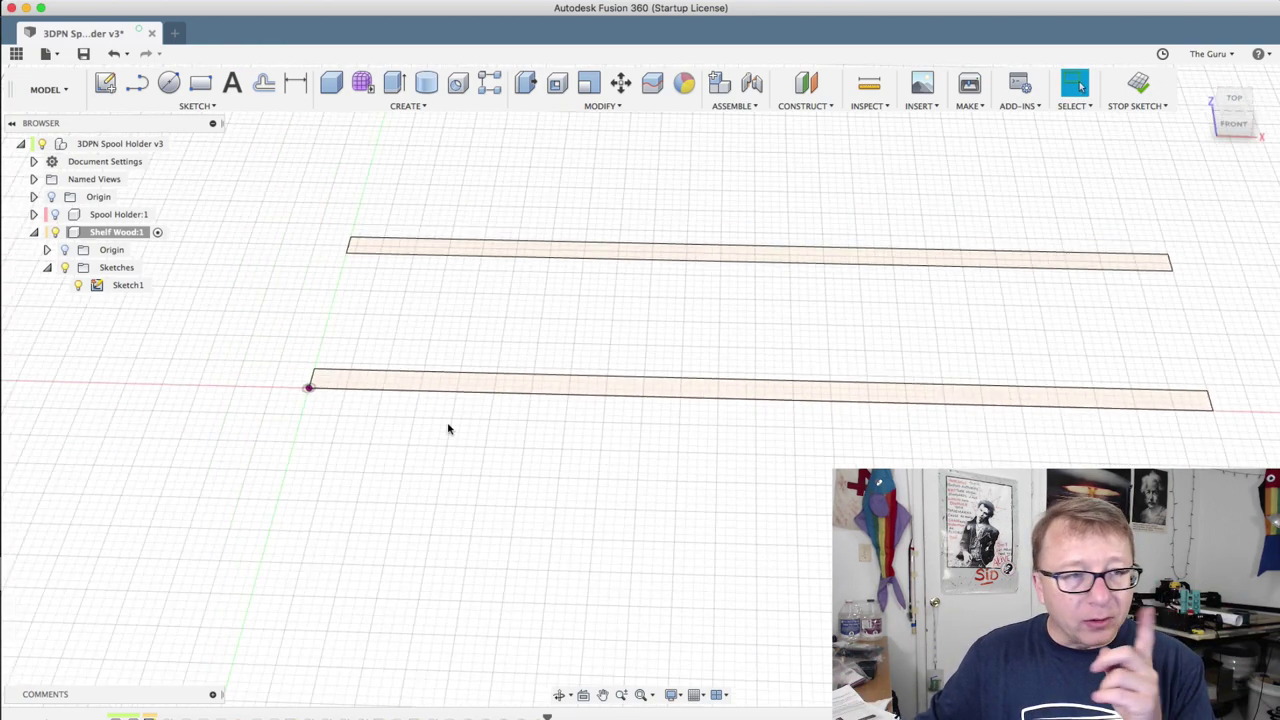
click(108, 268)
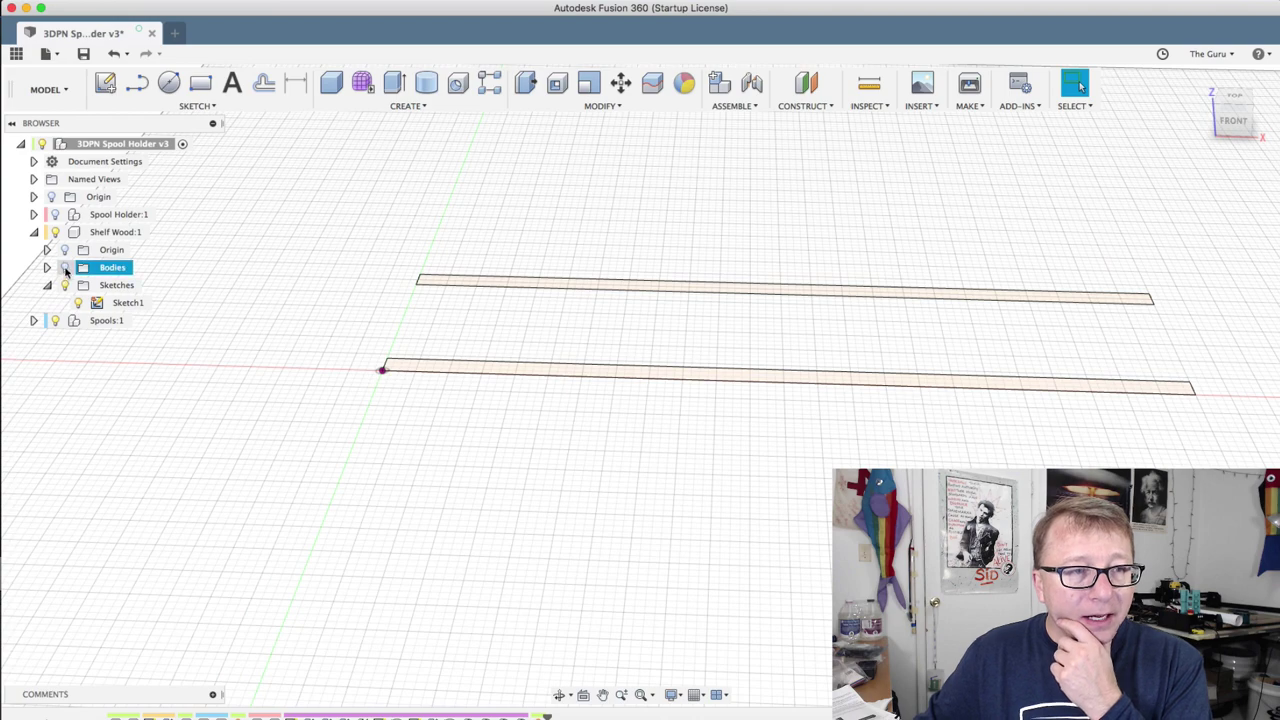
click(65, 268)
middle_drag(591, 374, 568, 385)
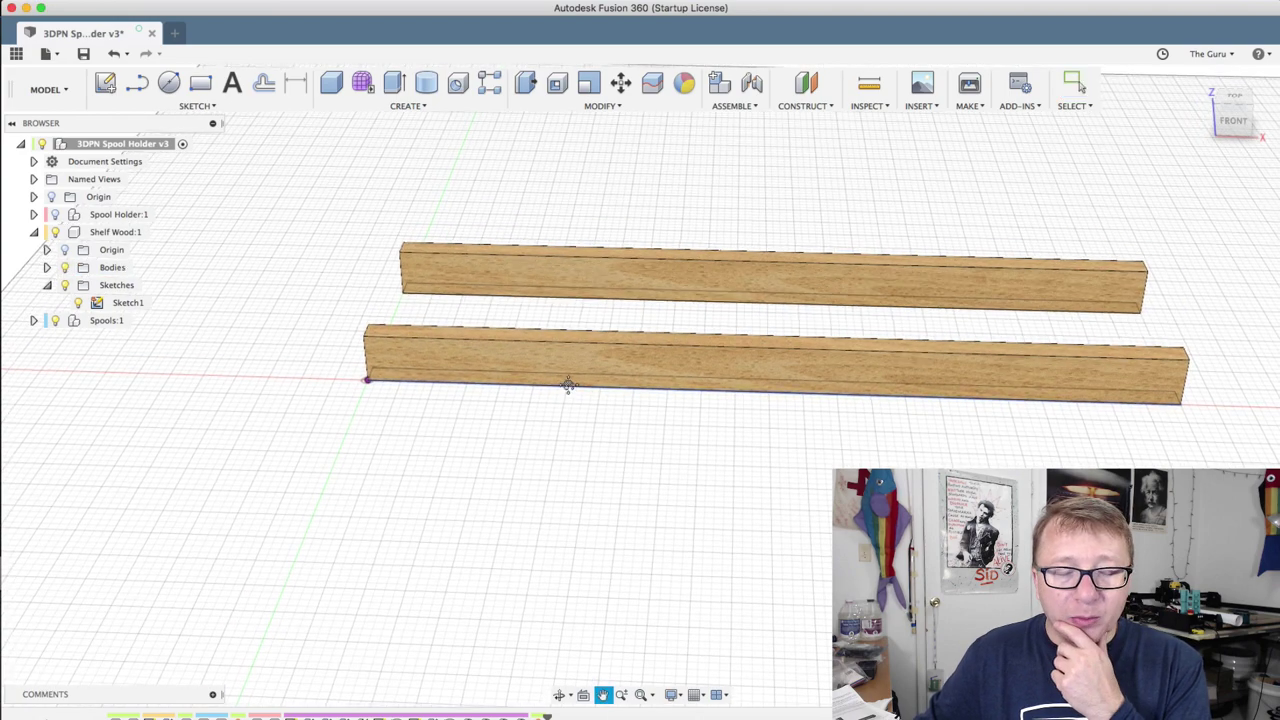
shift+middle_drag(634, 423, 757, 405)
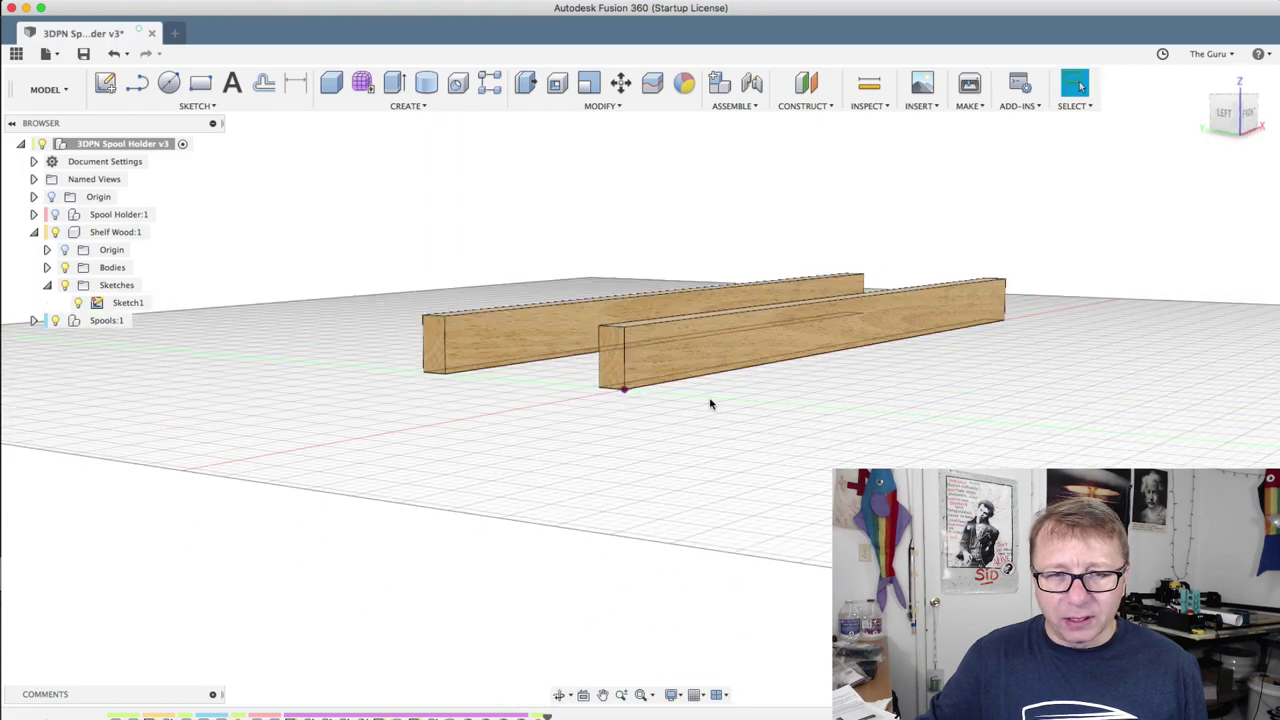
scroll(700, 402, up, 5)
scroll(560, 310, down, 5)
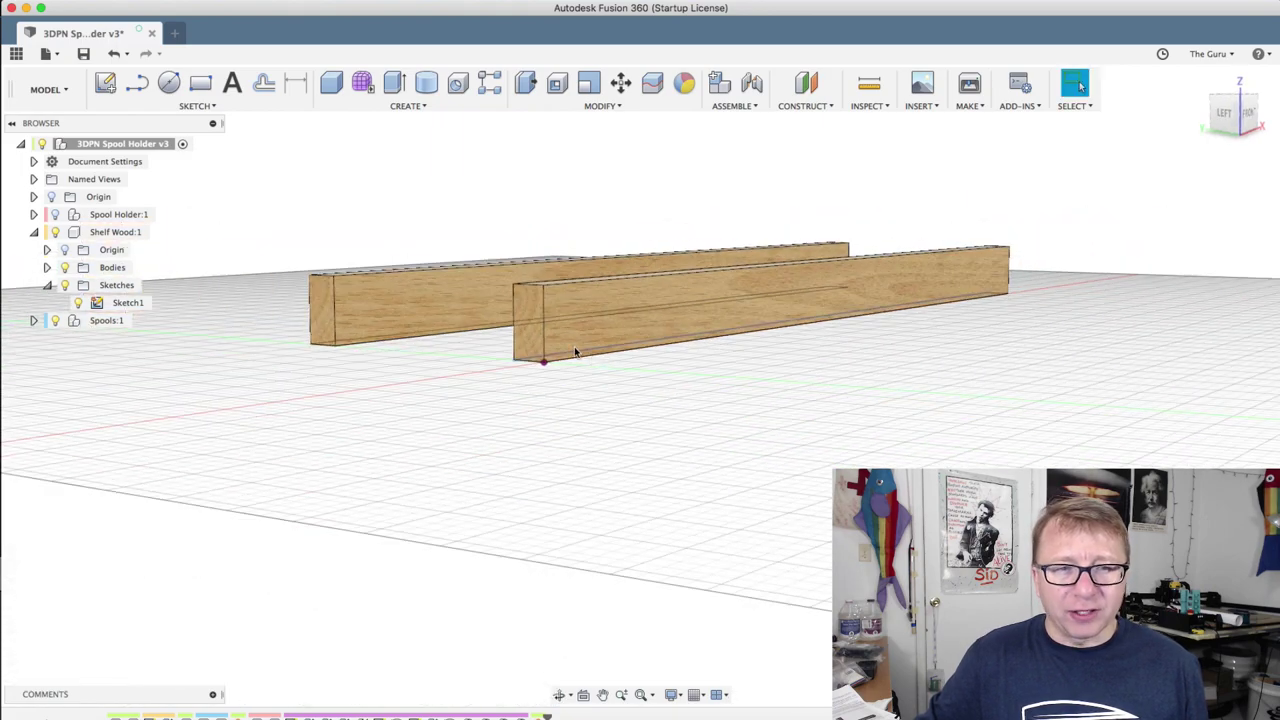
scroll(574, 346, down, 3)
shift+middle_drag(640, 371, 686, 422)
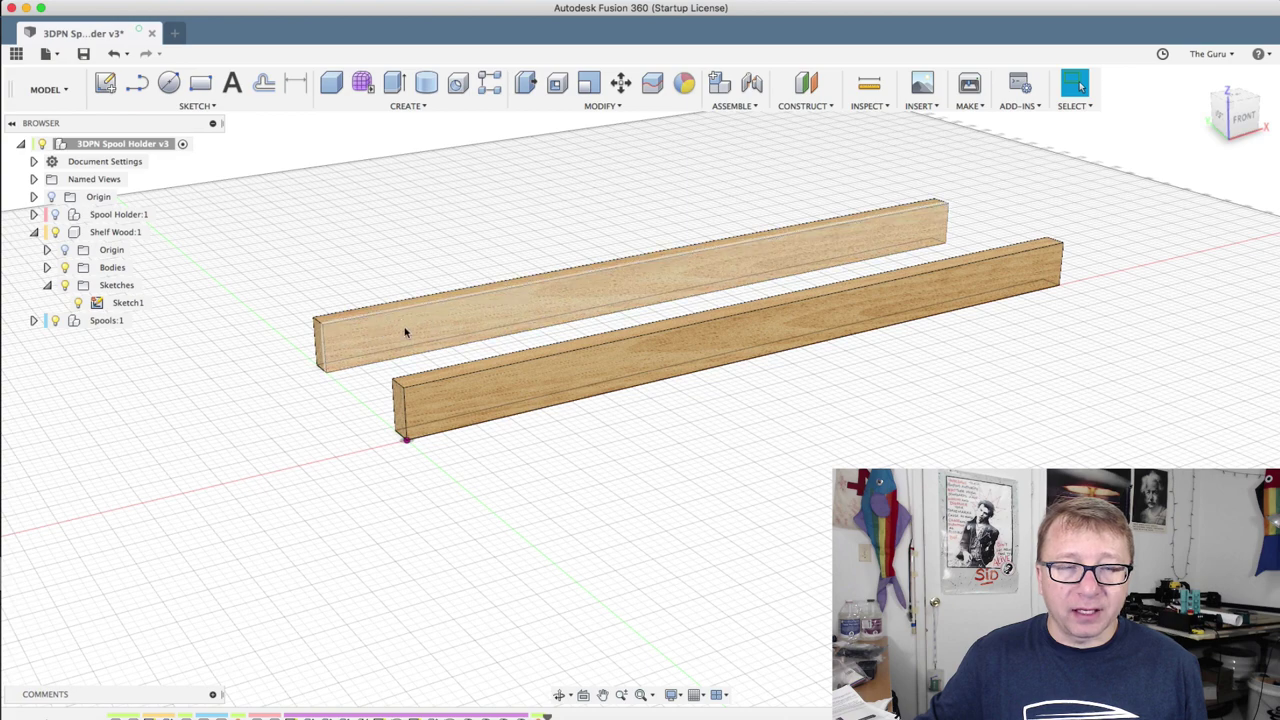
scroll(735, 460, down, 3)
shift+middle_drag(736, 467, 726, 477)
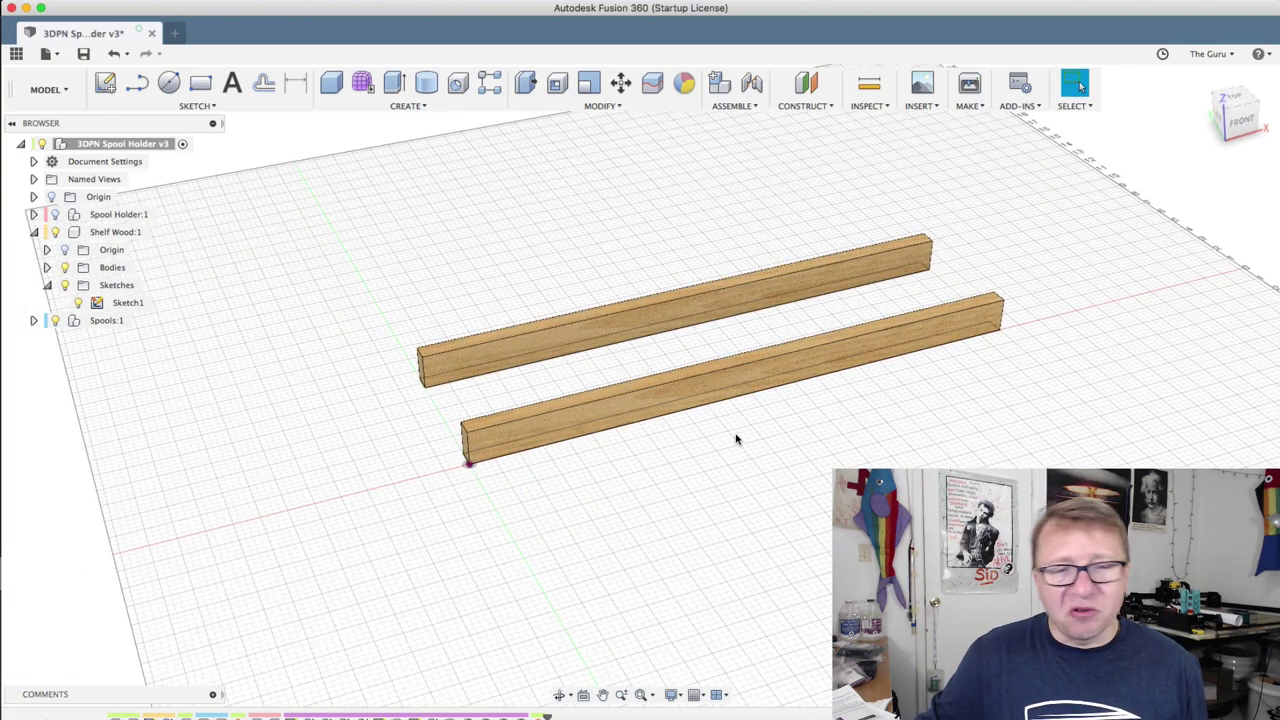
scroll(714, 420, up, 3)
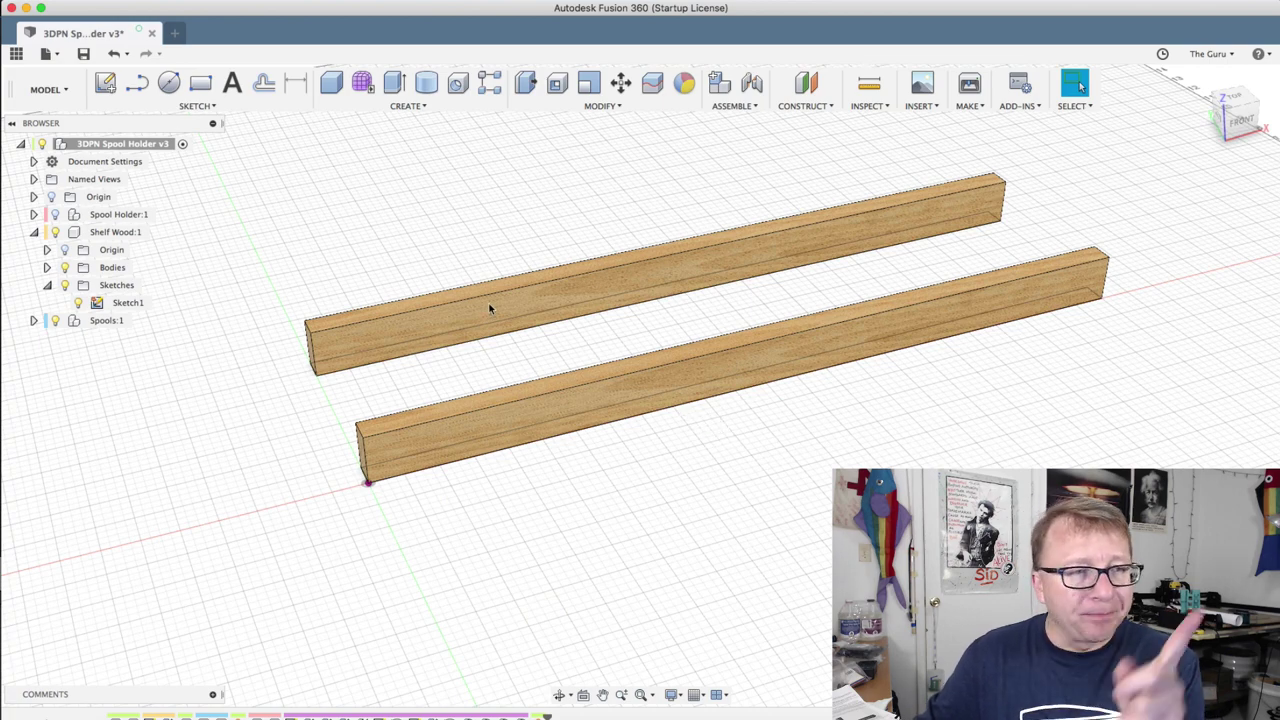
Expand Spools:1 and make Spool v1:1 and Spool v1:2 visible
click(33, 320)
click(68, 357)
click(67, 357)
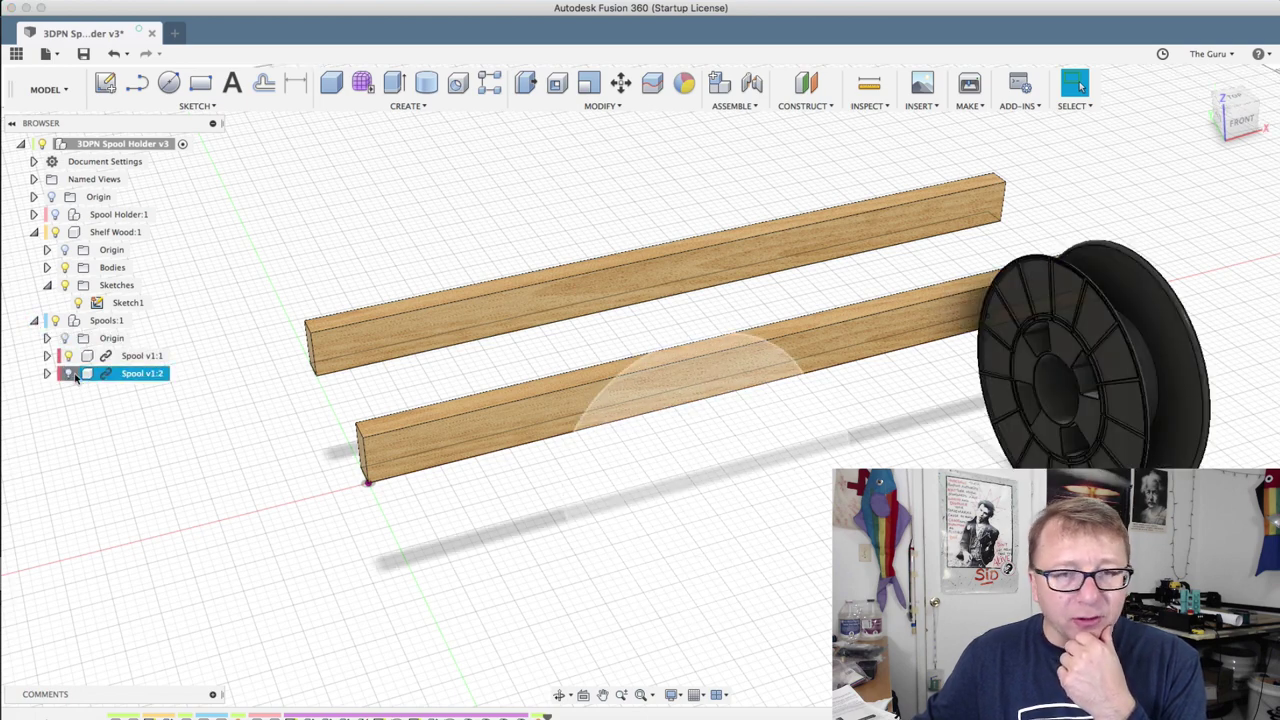
click(68, 373)
Orbit and zoom to view the spools beside the boards, ending nearly front-on
scroll(1080, 87, down, 3)
scroll(1080, 87, up, 5)
shift+middle_drag(900, 350, 815, 502)
scroll(815, 502, down, 2)
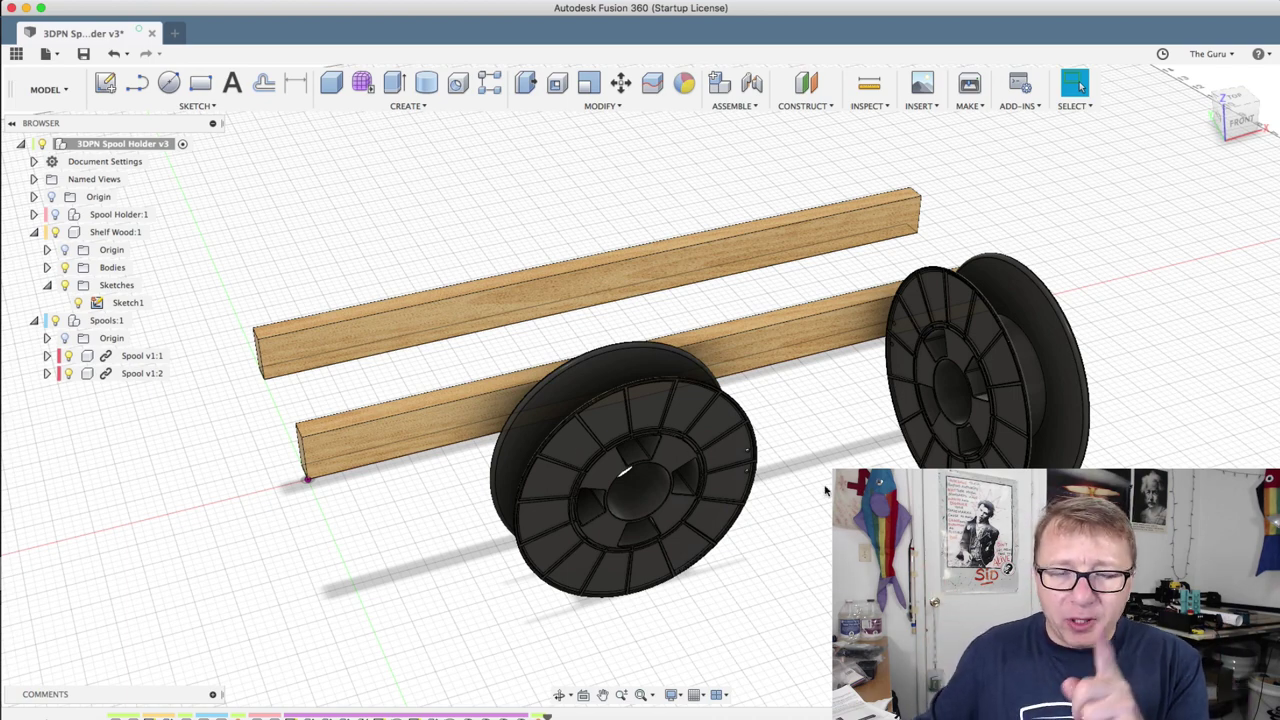
scroll(810, 491, down, 1)
scroll(805, 491, up, 5)
scroll(800, 492, down, 4)
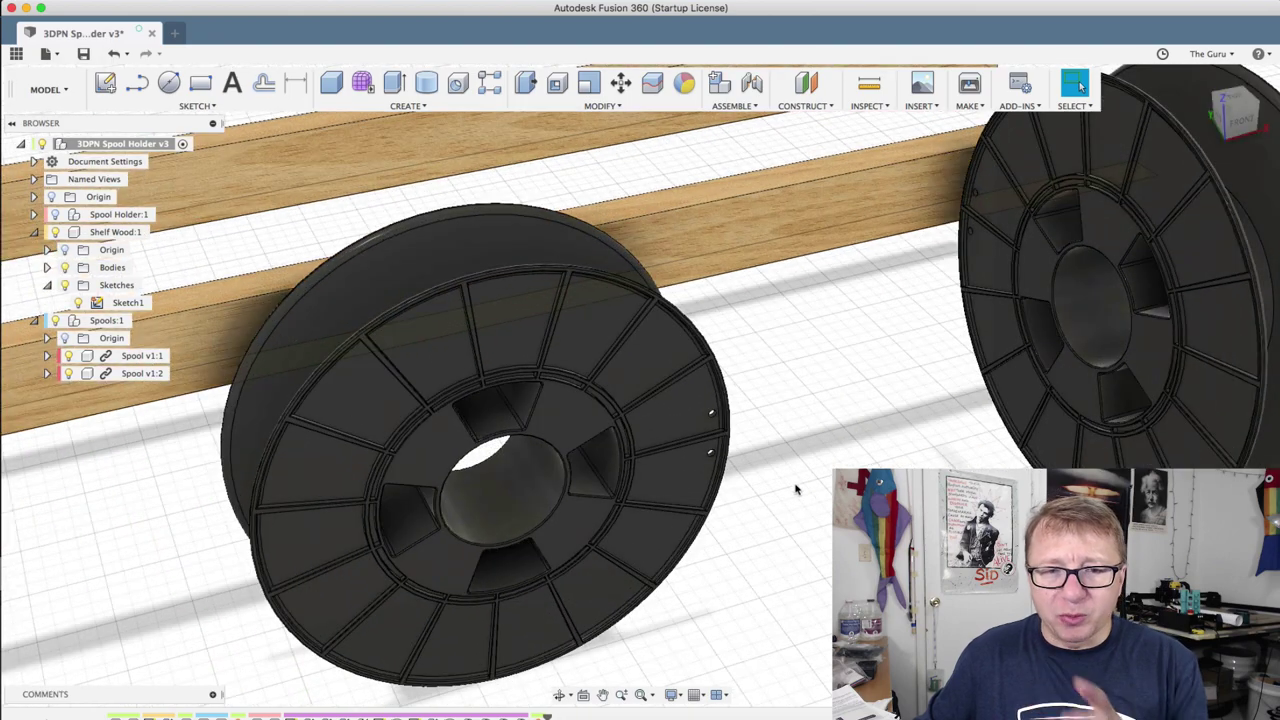
shift+middle_drag(765, 505, 723, 471)
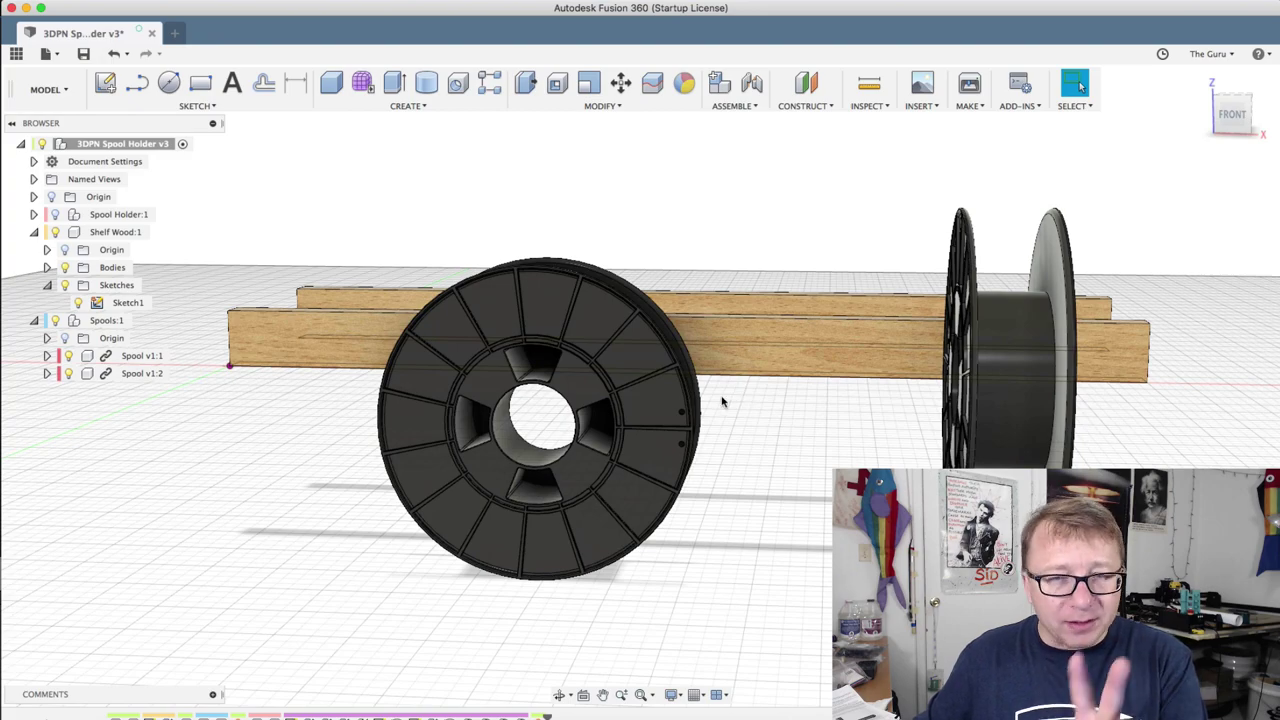
shift+middle_drag(726, 423, 840, 424)
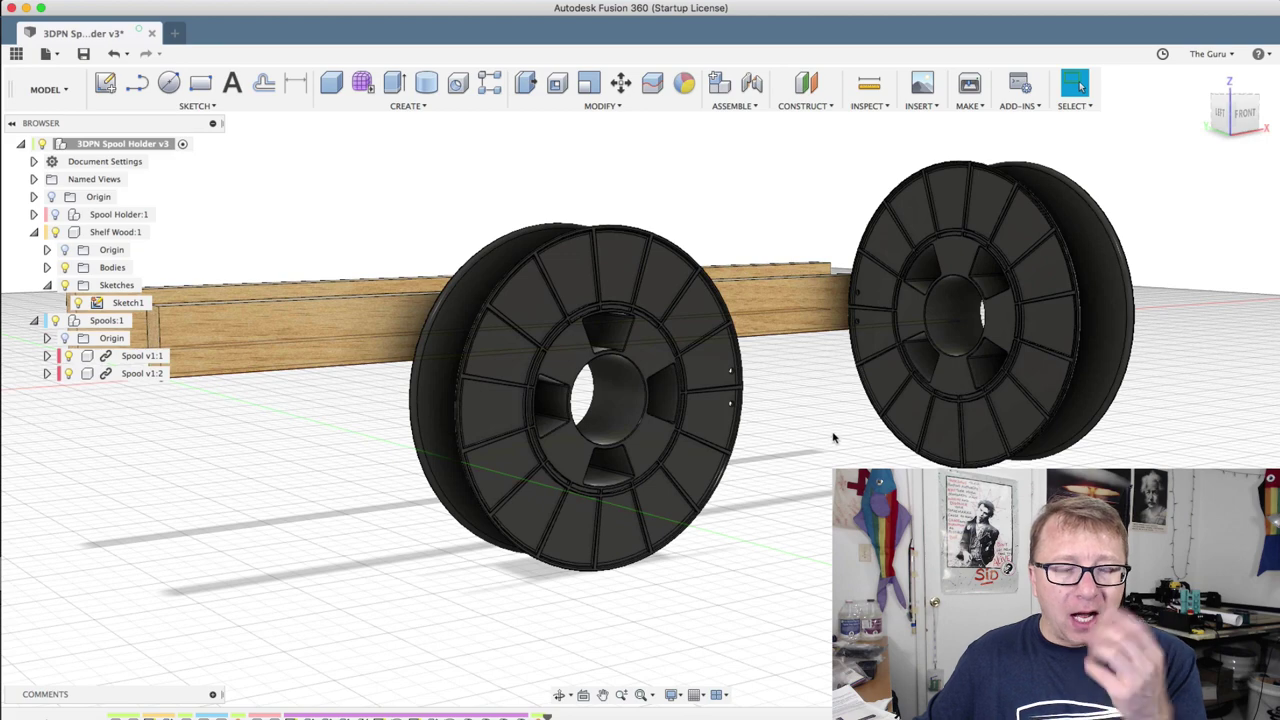
scroll(838, 450, up, 1)
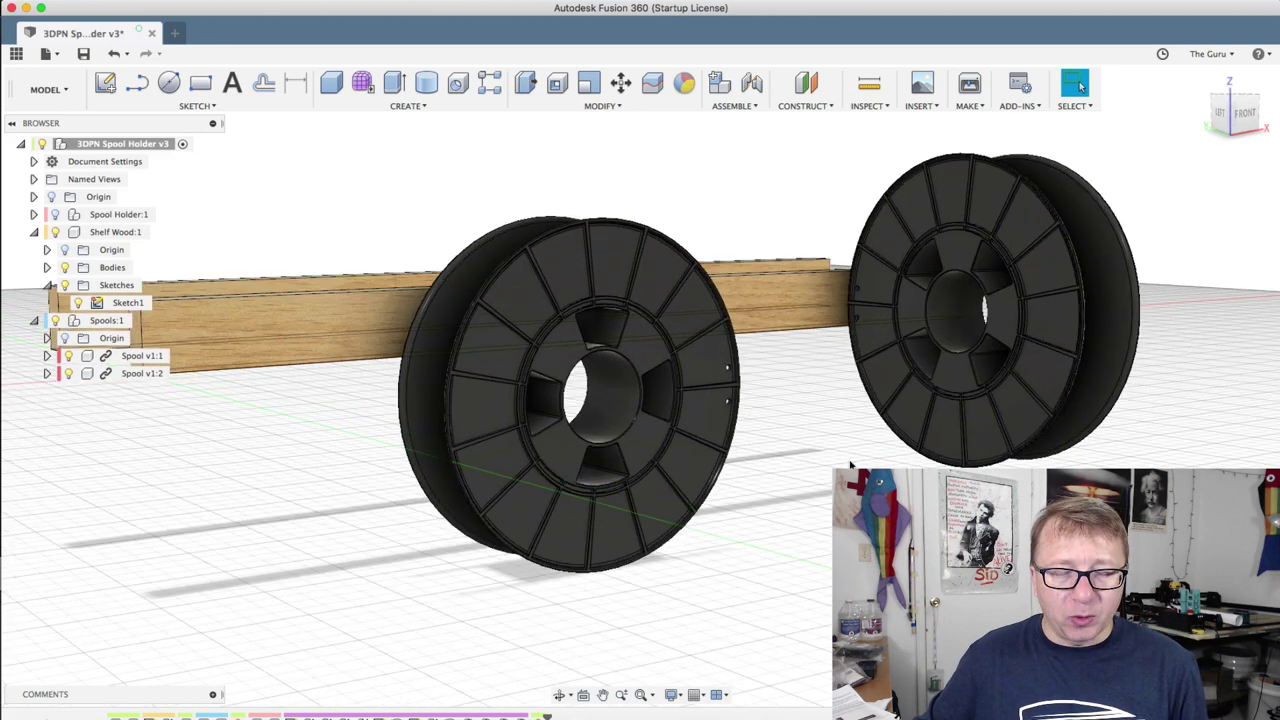
shift+middle_drag(850, 465, 822, 312)
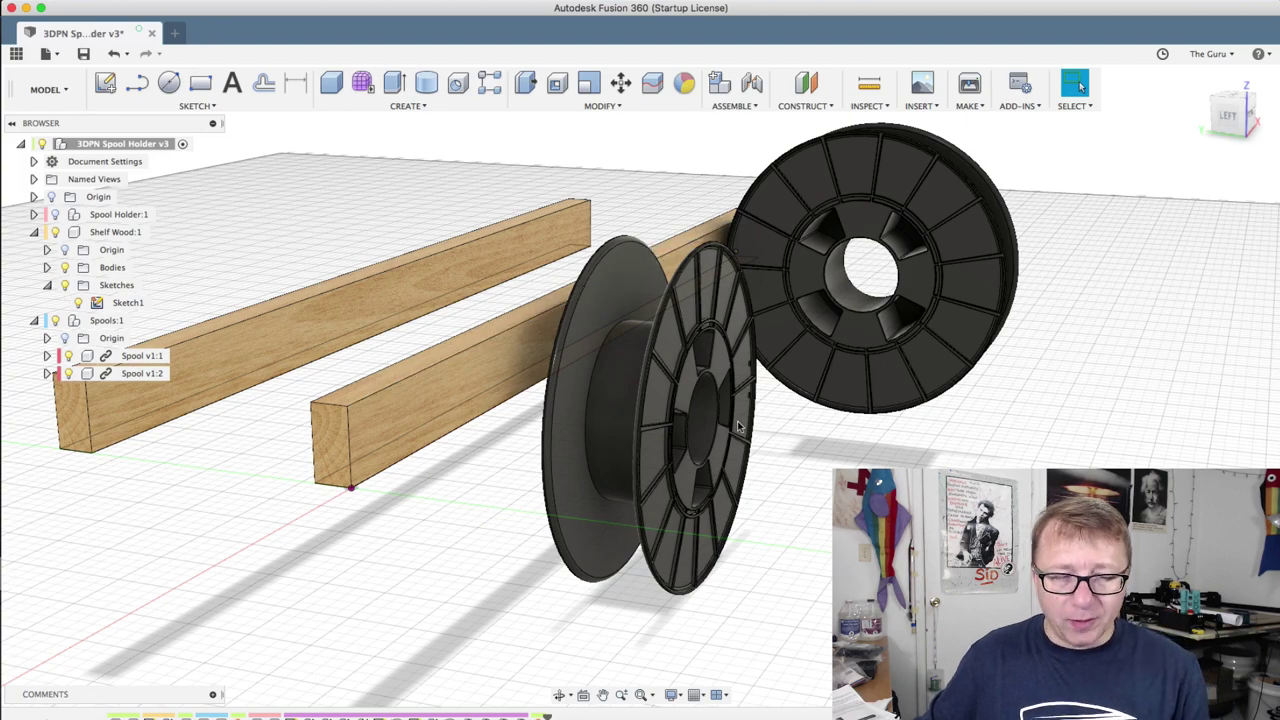
shift+middle_drag(797, 420, 1017, 371)
scroll(820, 420, up, 4)
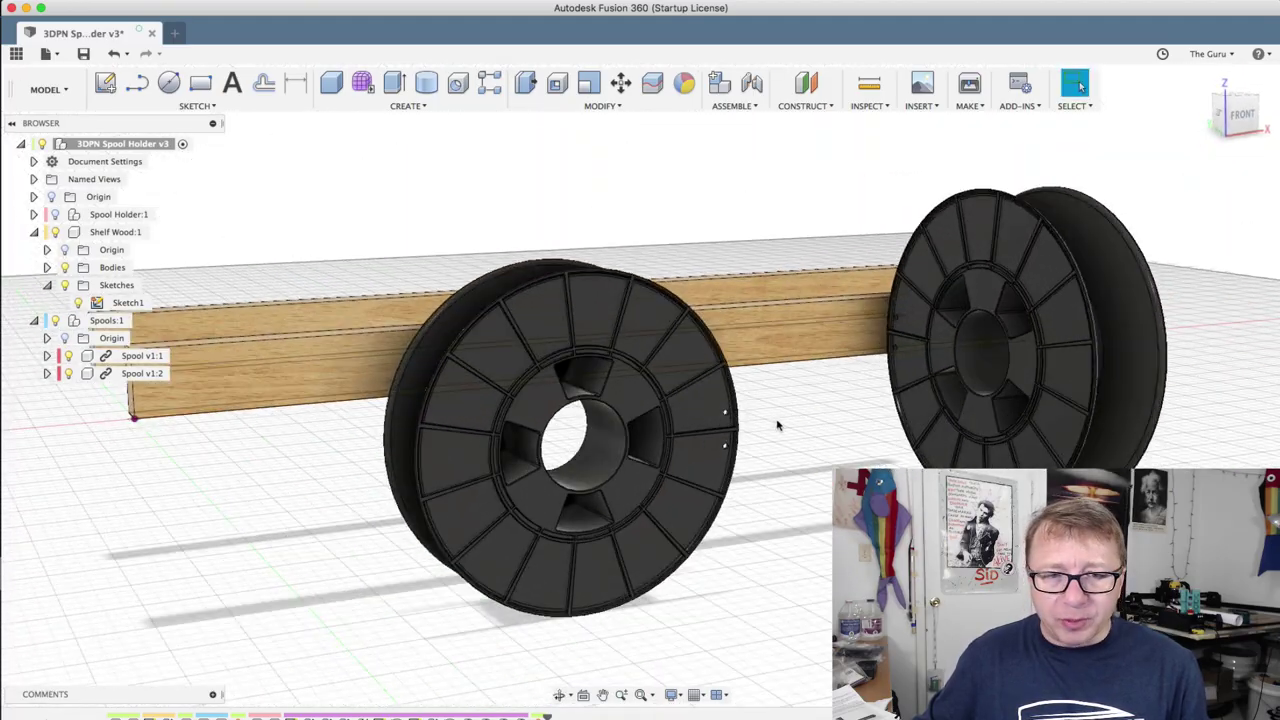
shift+middle_drag(778, 426, 746, 403)
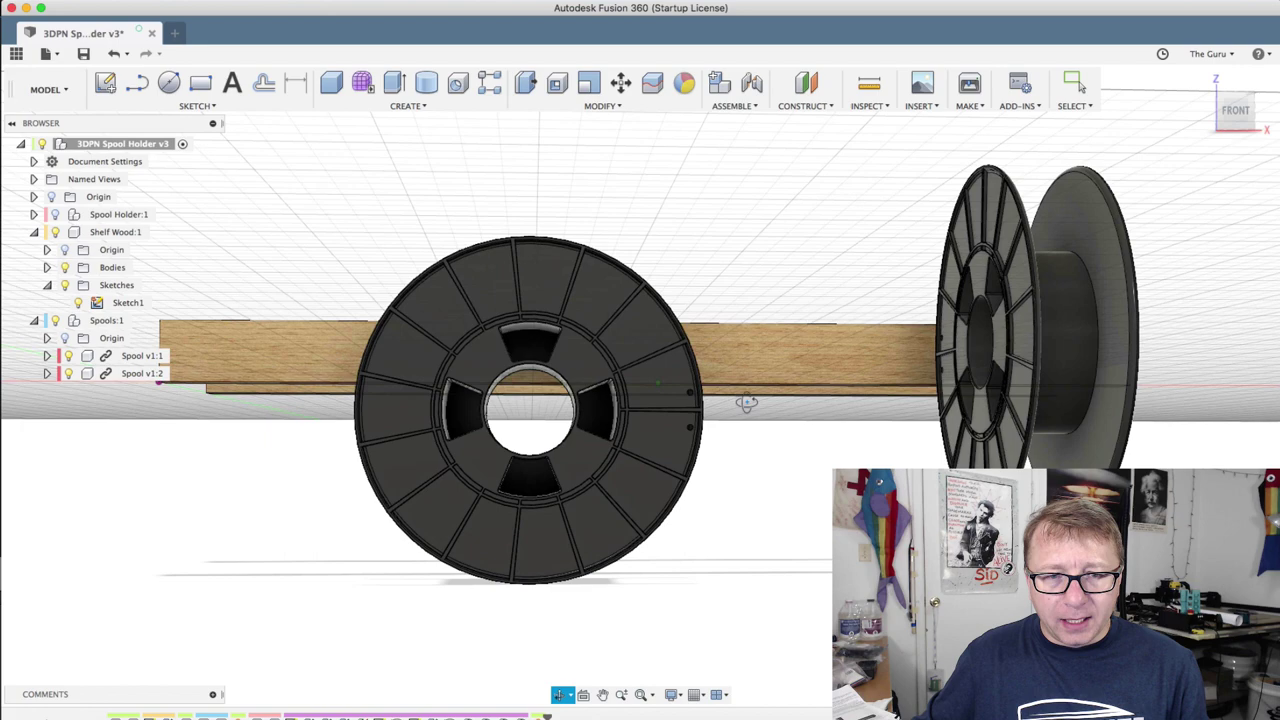
click(1235, 110)
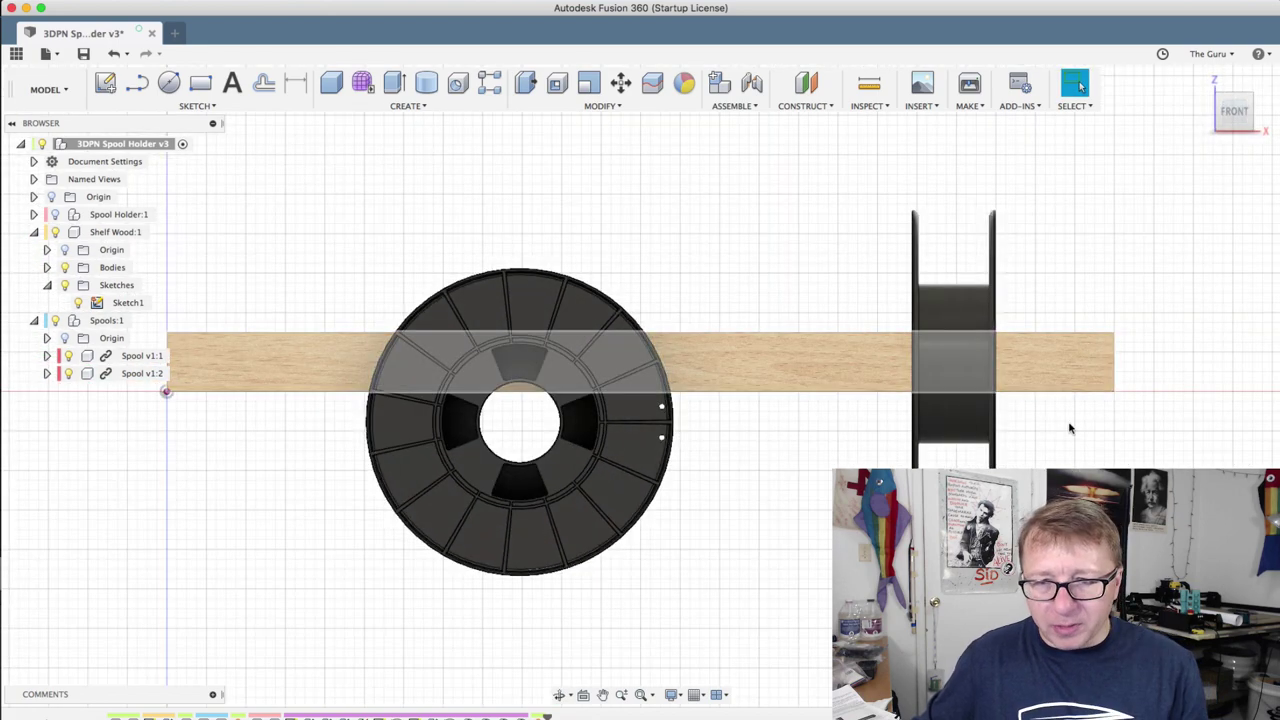
shift+middle_drag(1065, 453, 965, 430)
click(1239, 111)
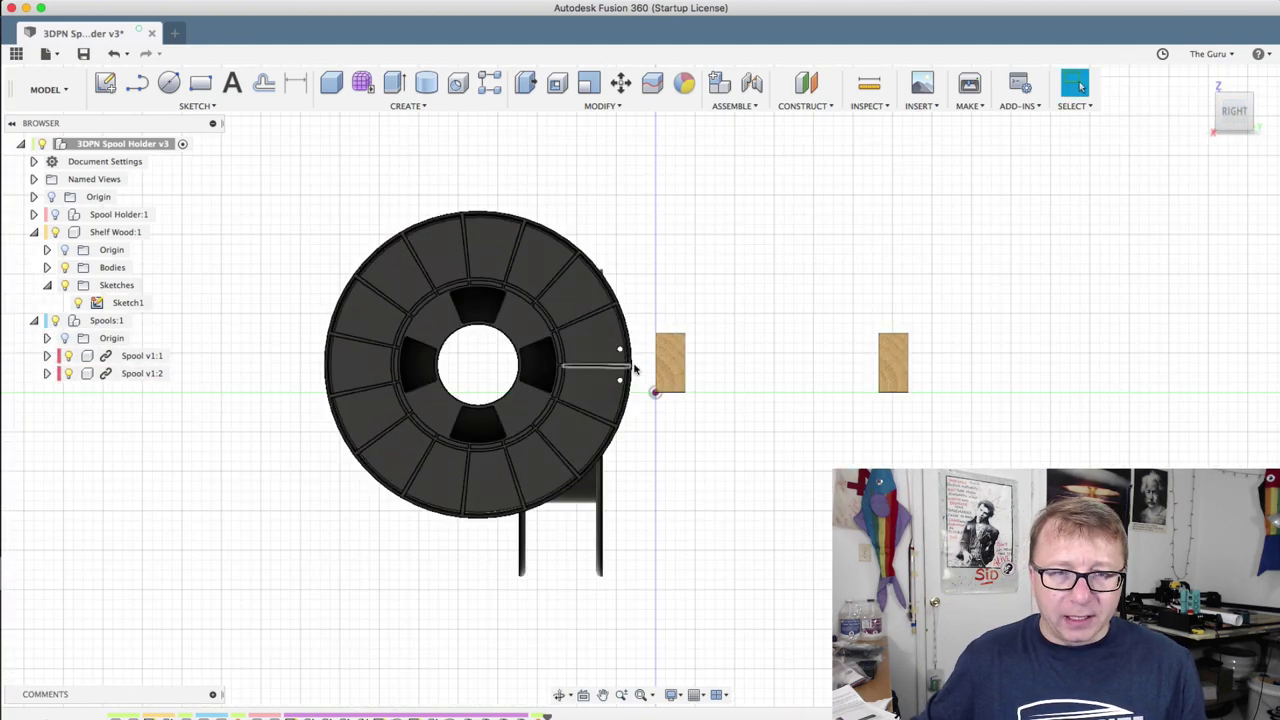
shift+middle_drag(726, 408, 670, 460)
shift+middle_drag(895, 428, 897, 437)
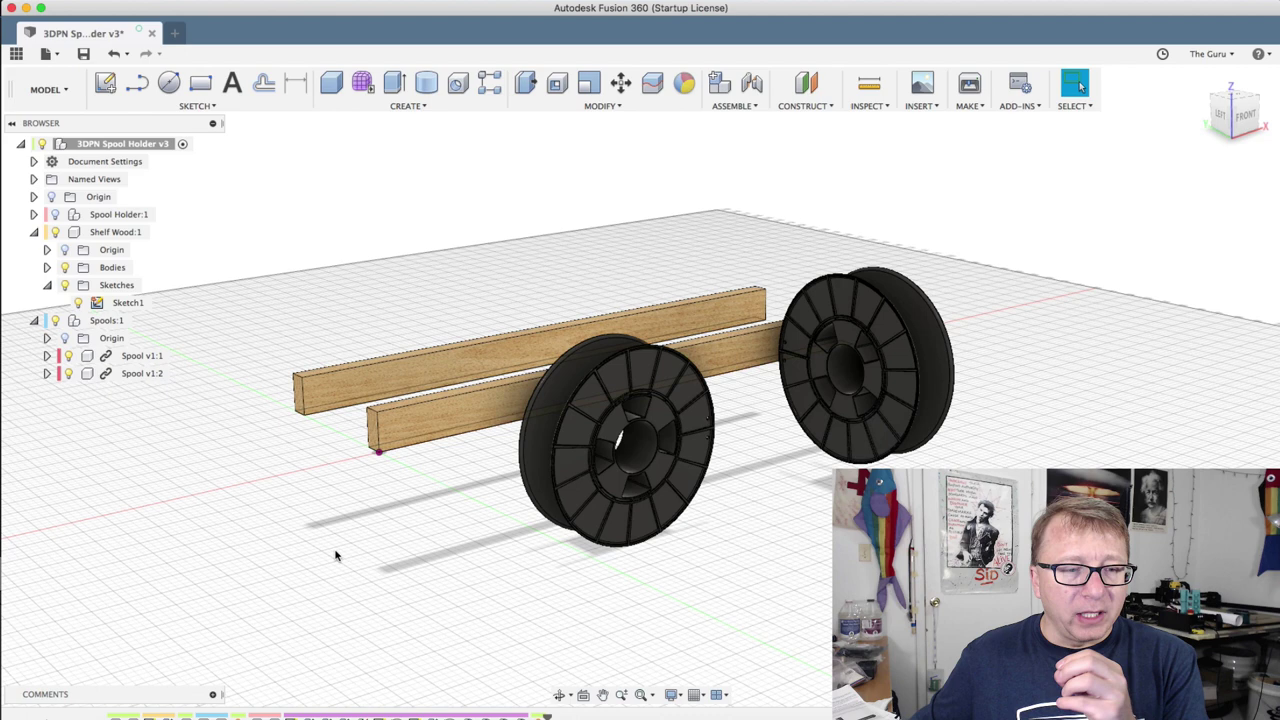
Collapse the Shelf Wood:1 and Spools:1 entries in the Browser
click(33, 231)
click(33, 249)
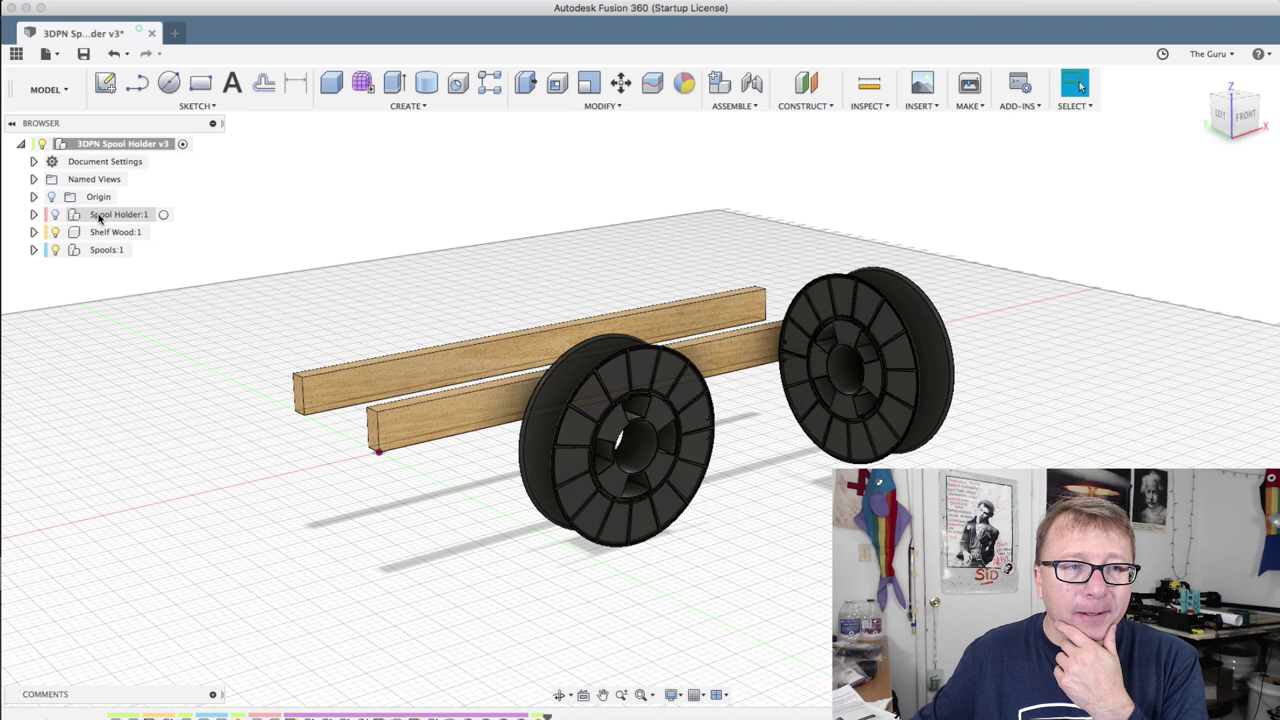
click(160, 218)
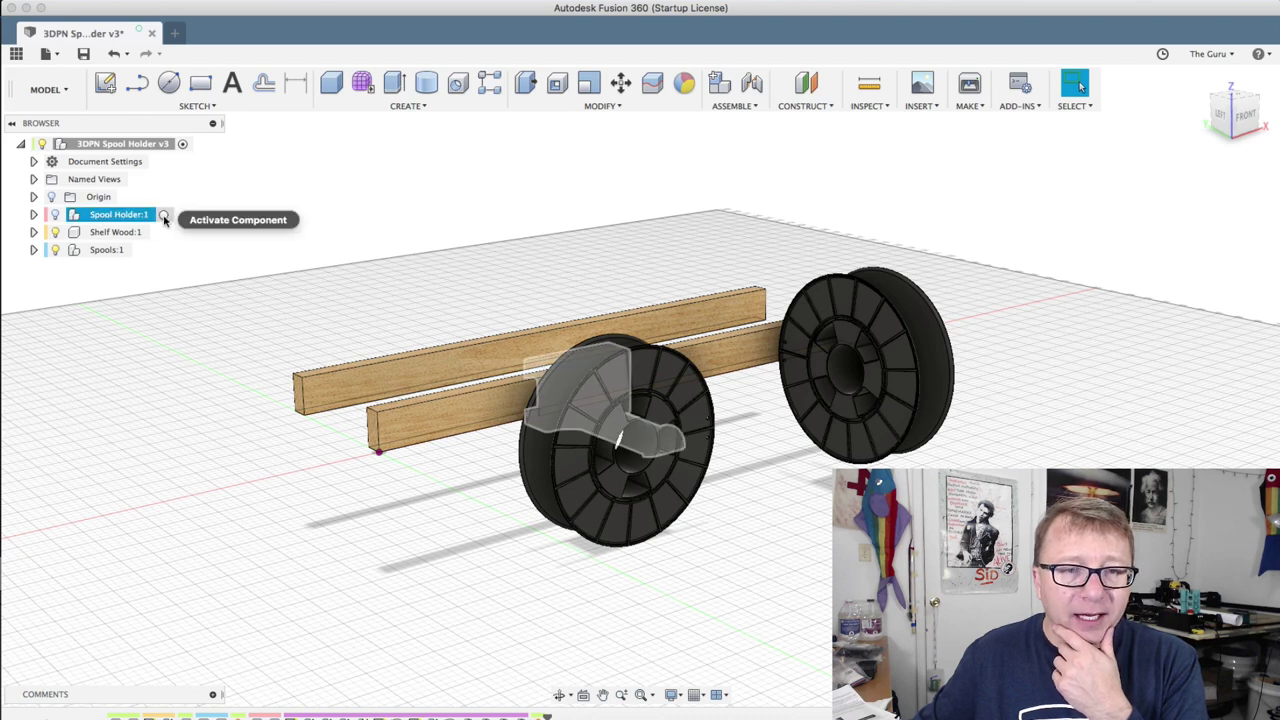
click(390, 512)
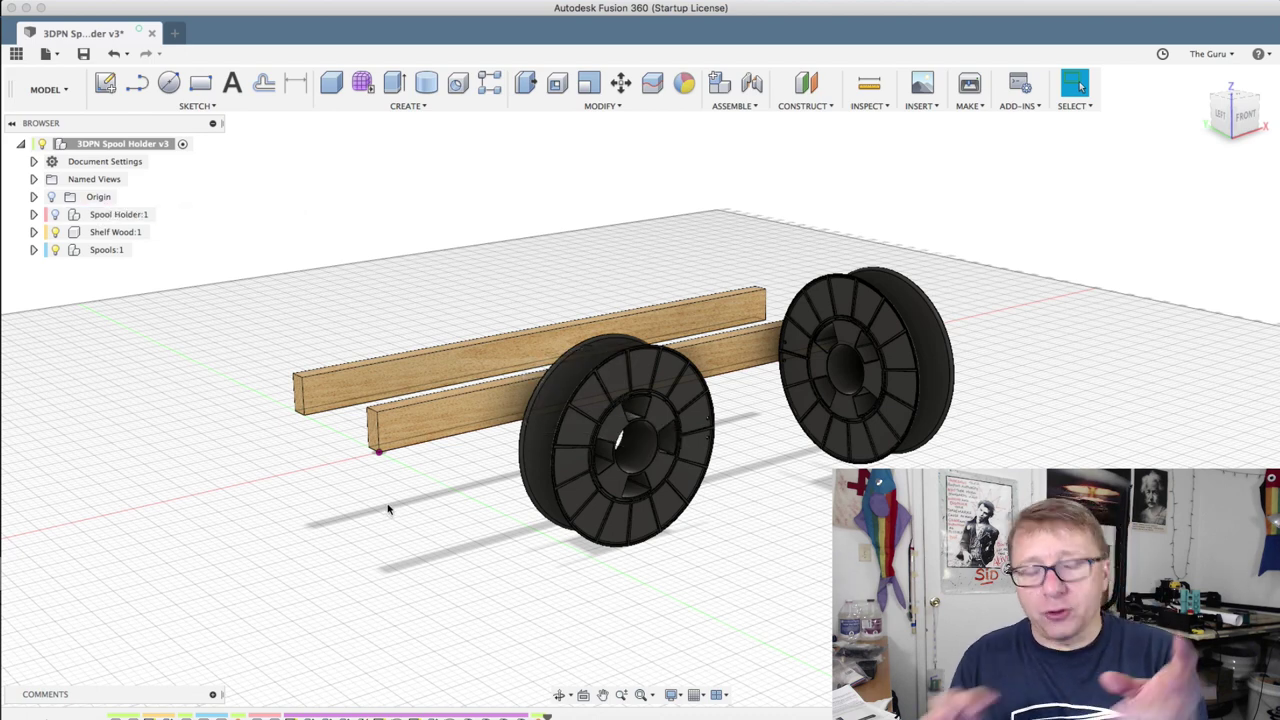